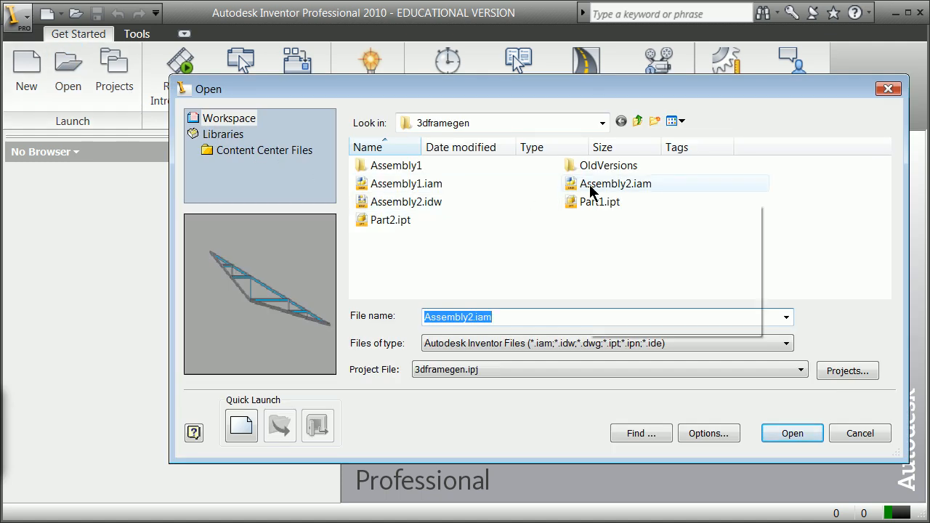
- Open the assembly file Assembly2.iam from the 3dframegen workspace
click(574, 185)
click(791, 440)
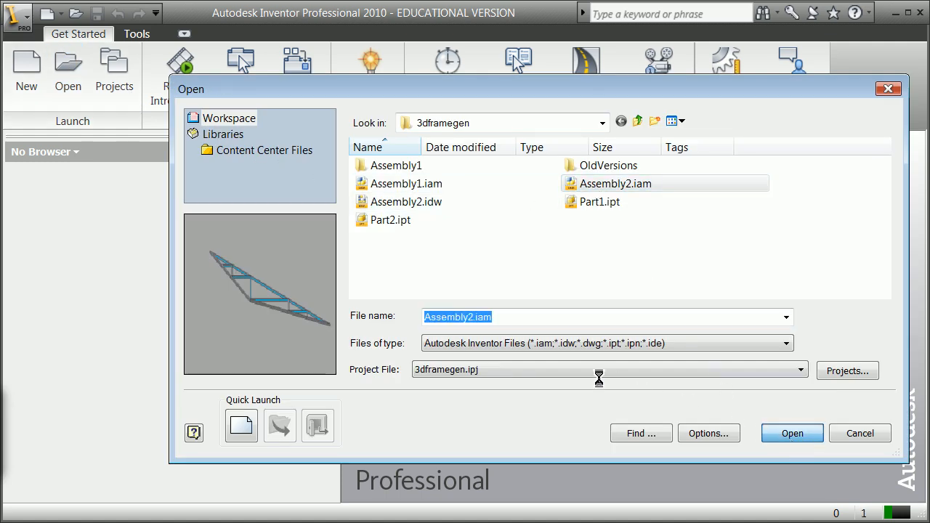
click(383, 313)
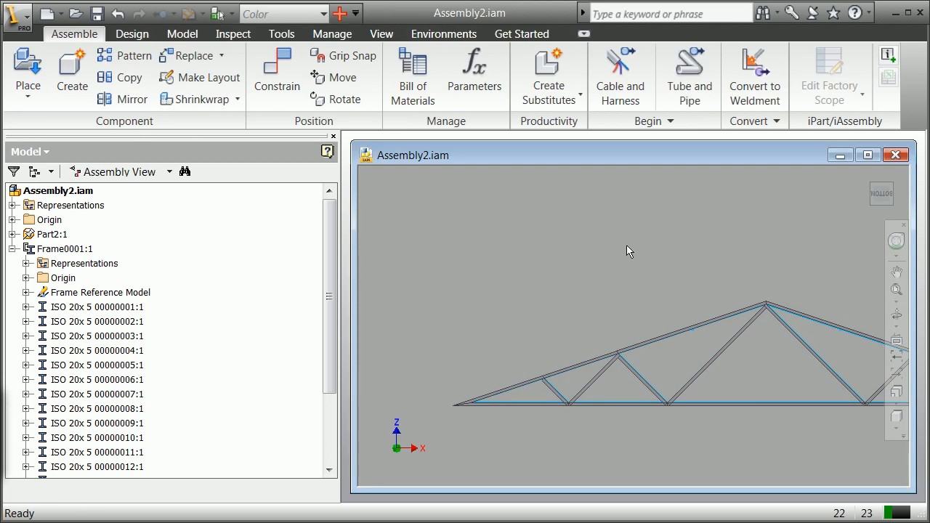
scroll(619, 258, up, 3)
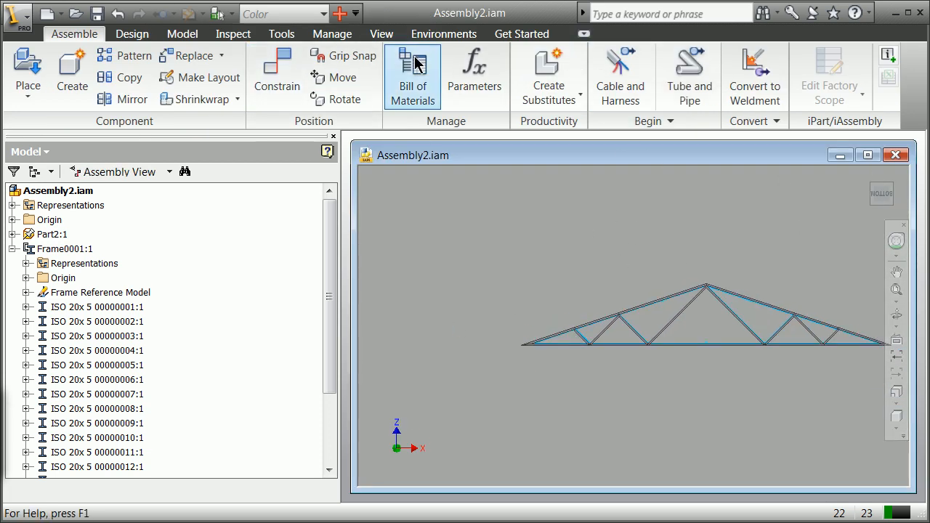
- Enter the Stress Analysis environment for the truss and create a new simulation with the default settings
click(444, 34)
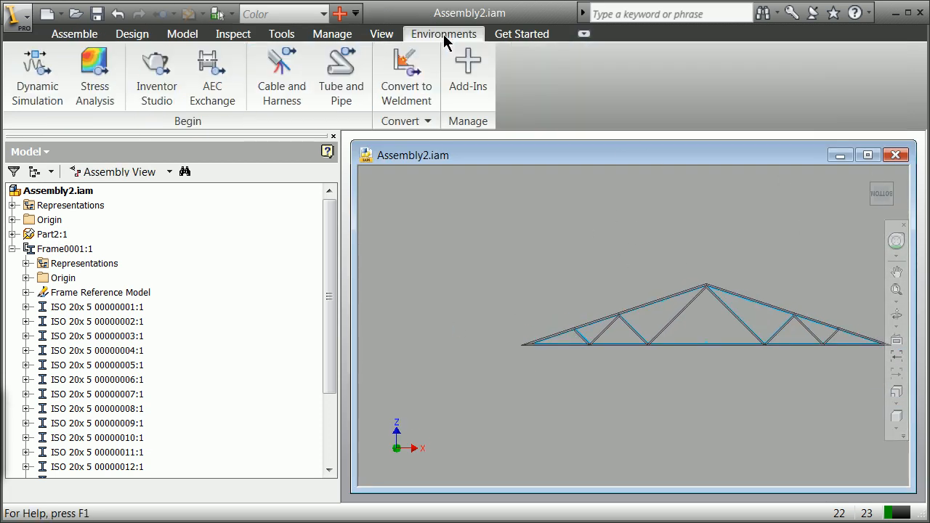
click(99, 98)
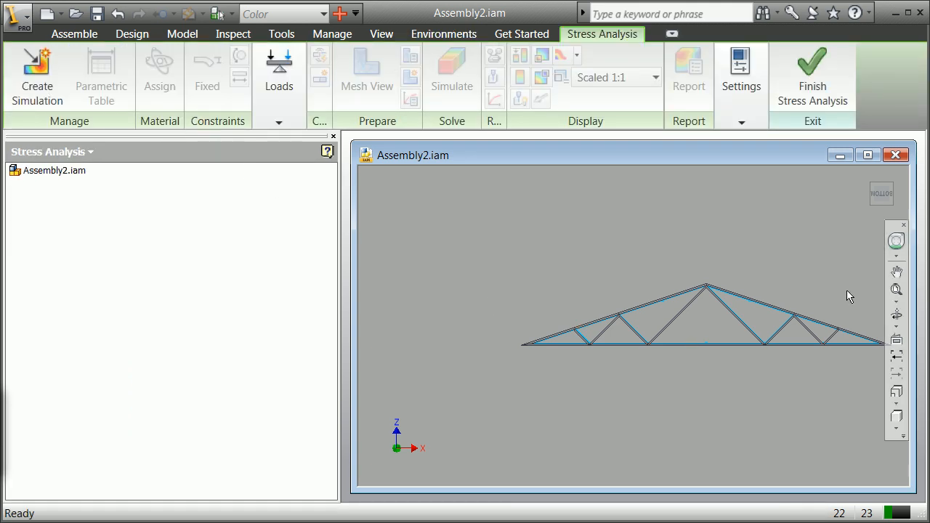
drag(869, 198, 888, 198)
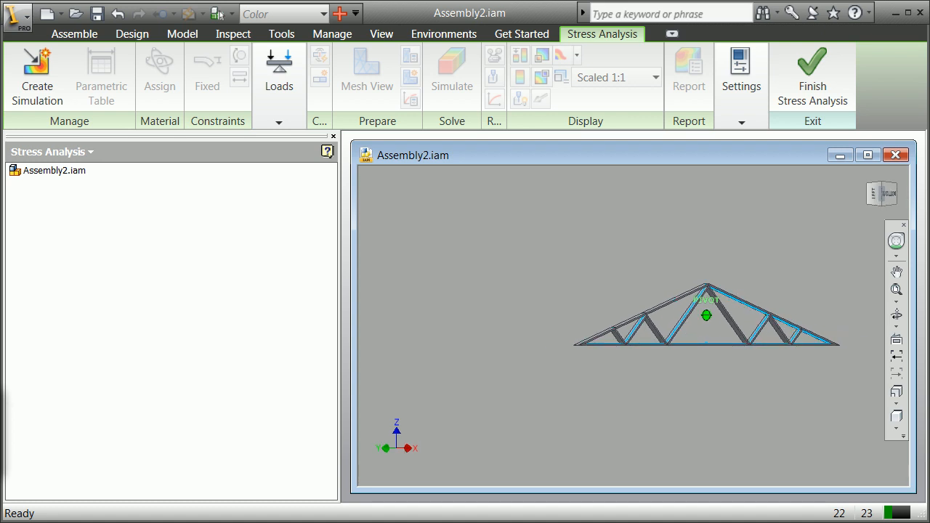
scroll(571, 348, down, 5)
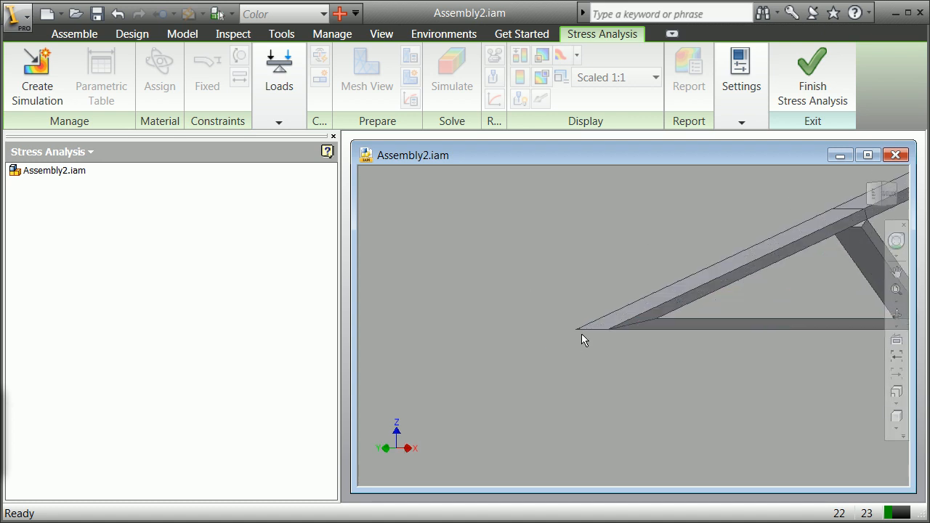
scroll(583, 327, down, 2)
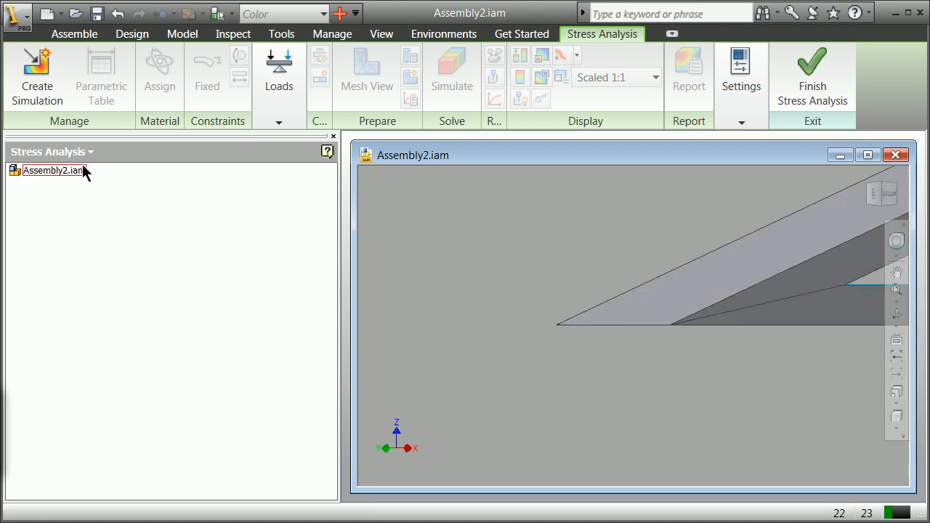
click(57, 89)
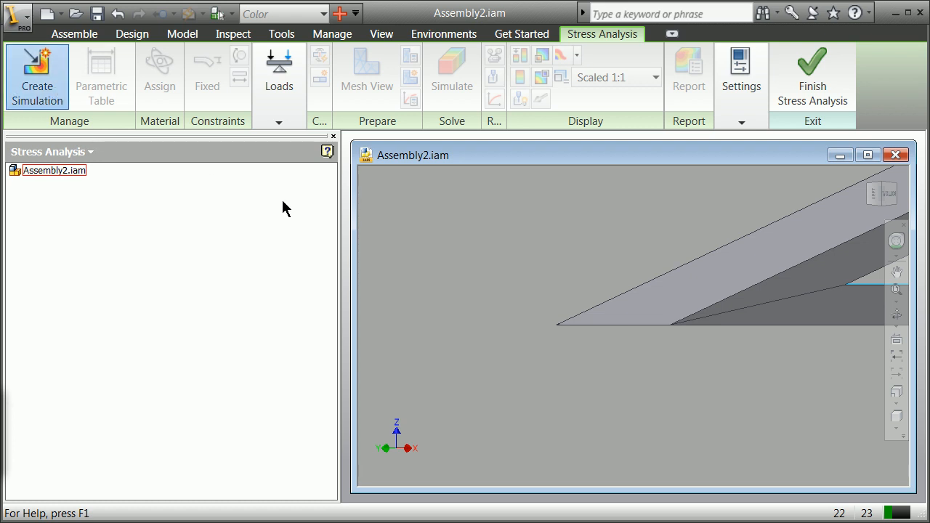
click(545, 500)
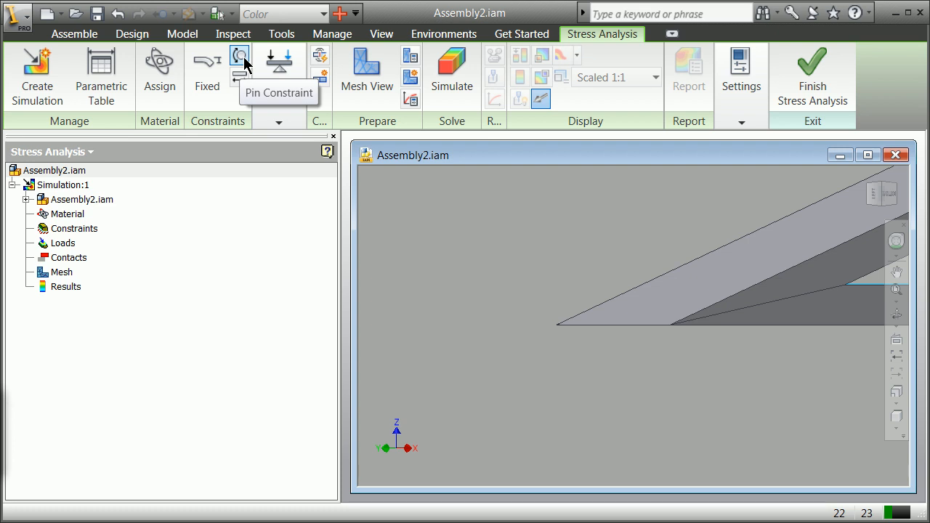
- Apply a fixed constraint to the short bottom edge at the truss's left tip
click(208, 65)
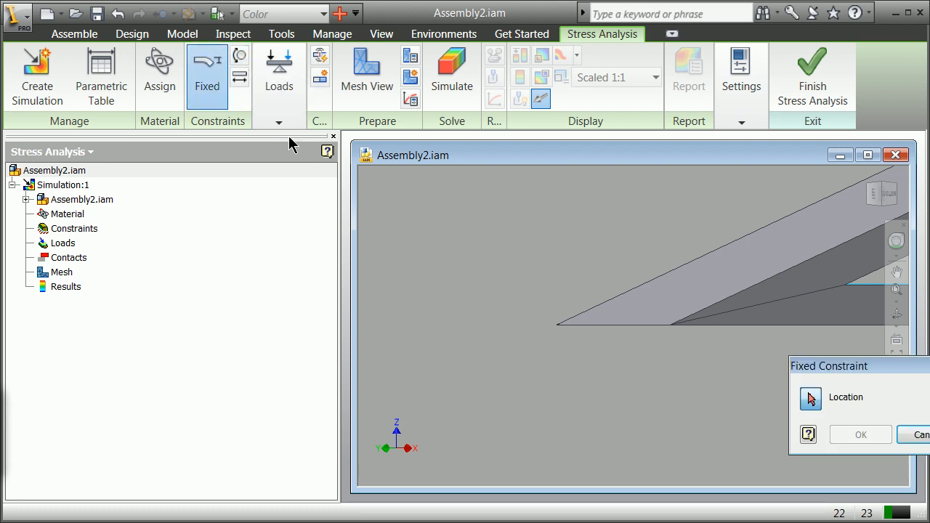
click(634, 326)
click(860, 436)
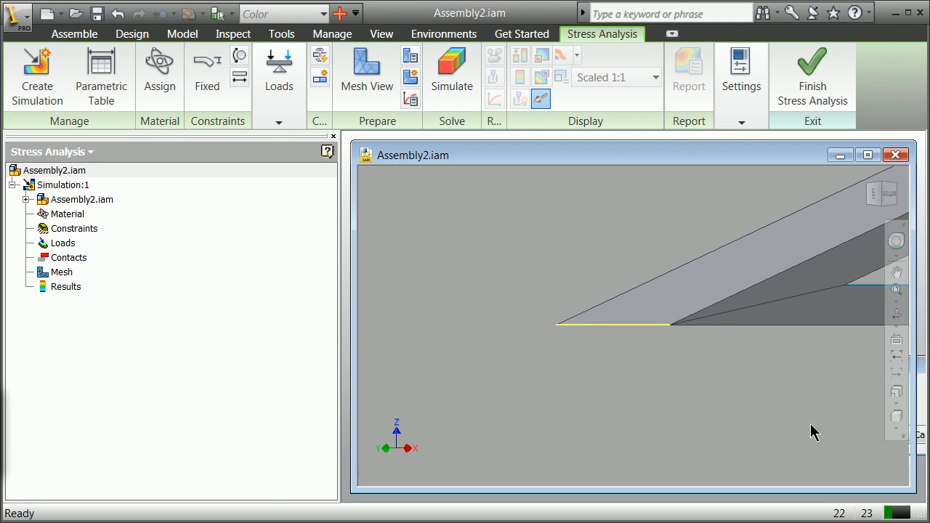
- Apply a fixed constraint to the short bottom edge at the opposite tip of the truss
scroll(716, 396, down, 5)
scroll(736, 391, up, 6)
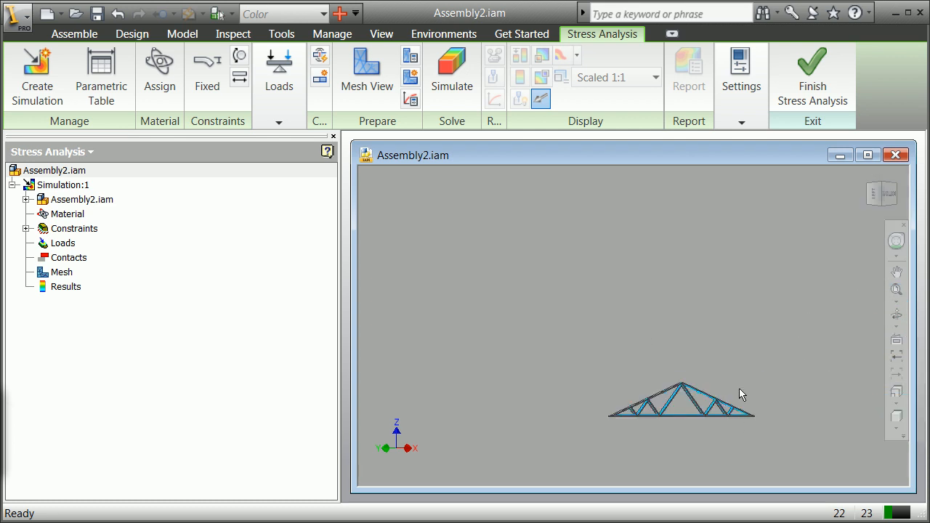
drag(885, 201, 683, 197)
scroll(693, 441, up, 5)
scroll(694, 440, up, 2)
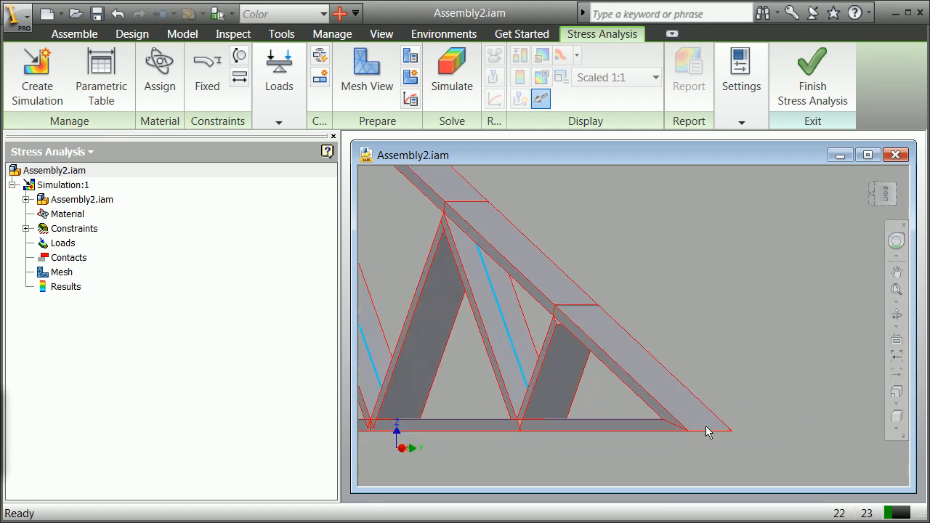
click(207, 73)
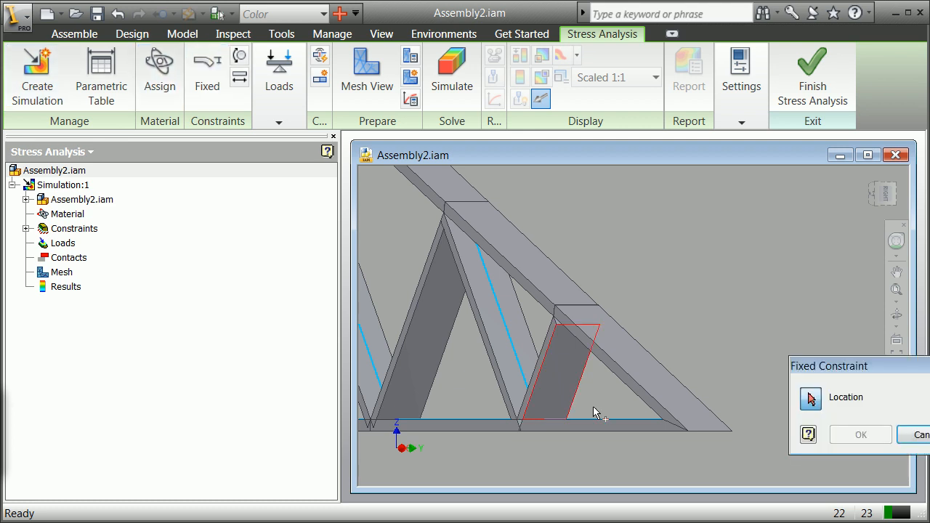
click(712, 431)
click(851, 437)
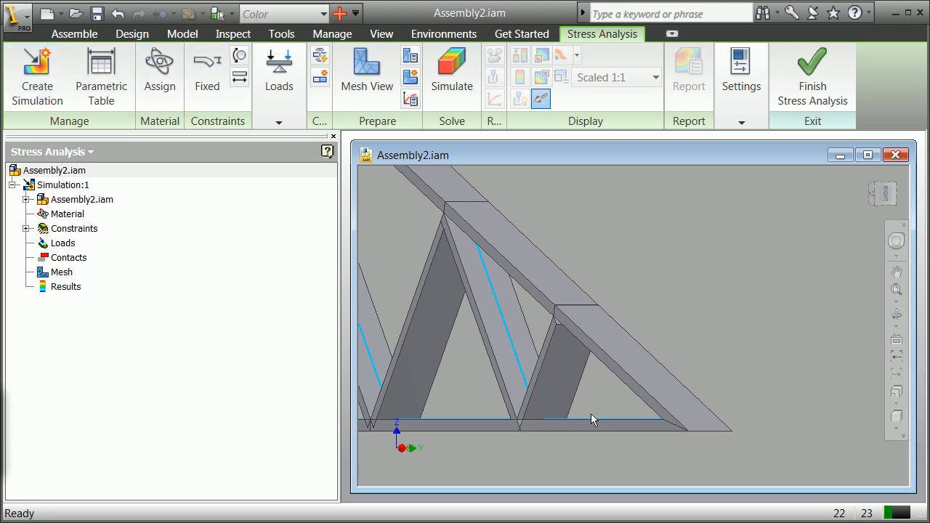
- Start a Force load using vector components with Fz -1000 lbforce, and locate it on the outermost joint edge of the right sloping chord
scroll(590, 414, down, 5)
scroll(513, 379, up, 4)
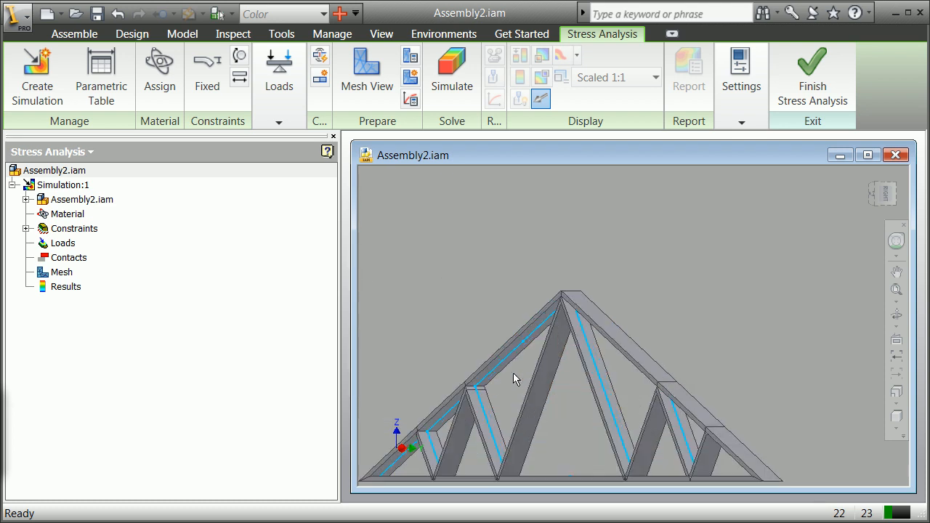
click(268, 121)
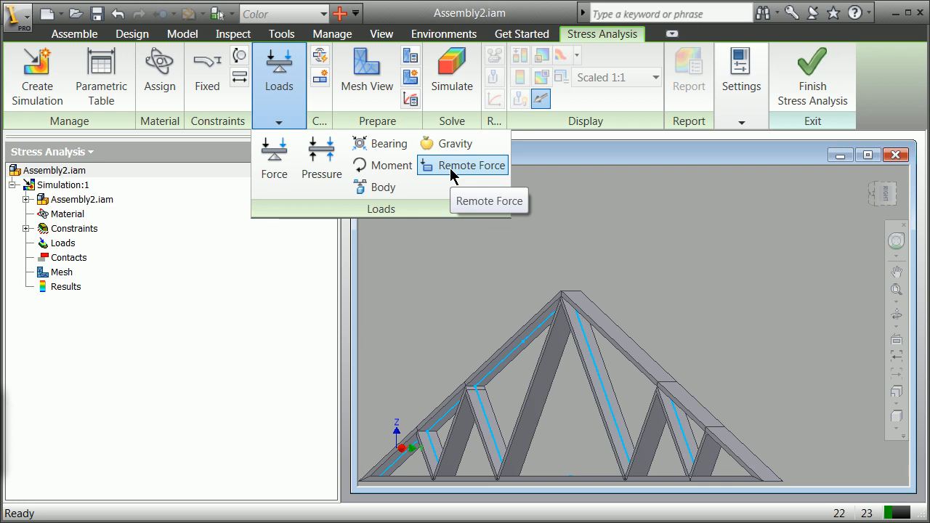
click(274, 166)
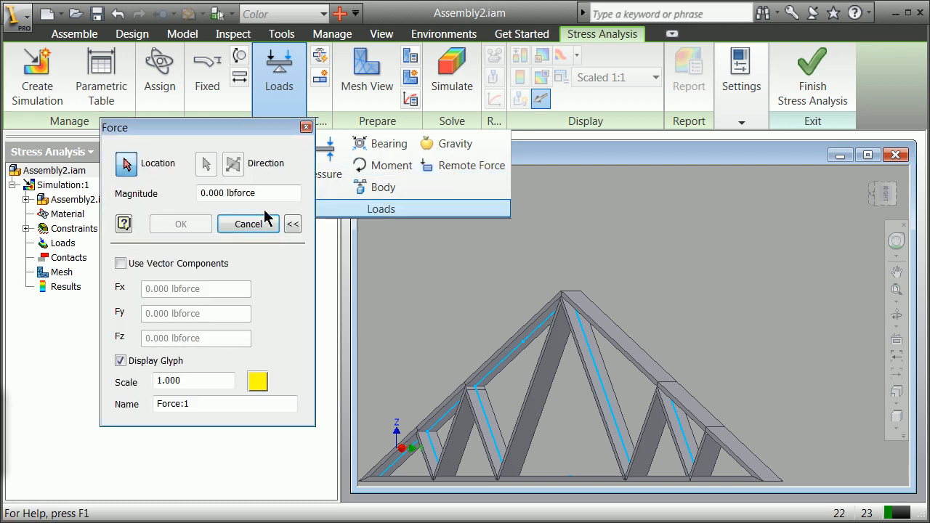
click(121, 263)
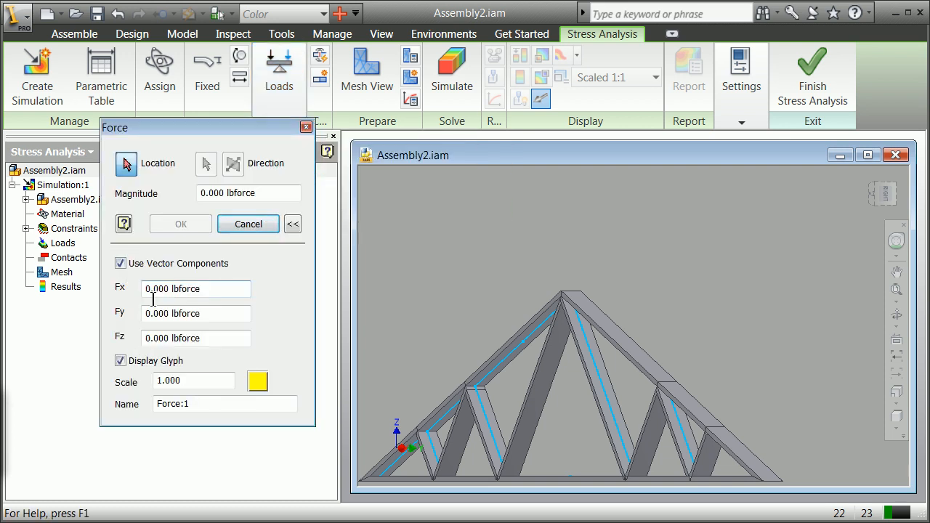
drag(146, 338, 170, 332)
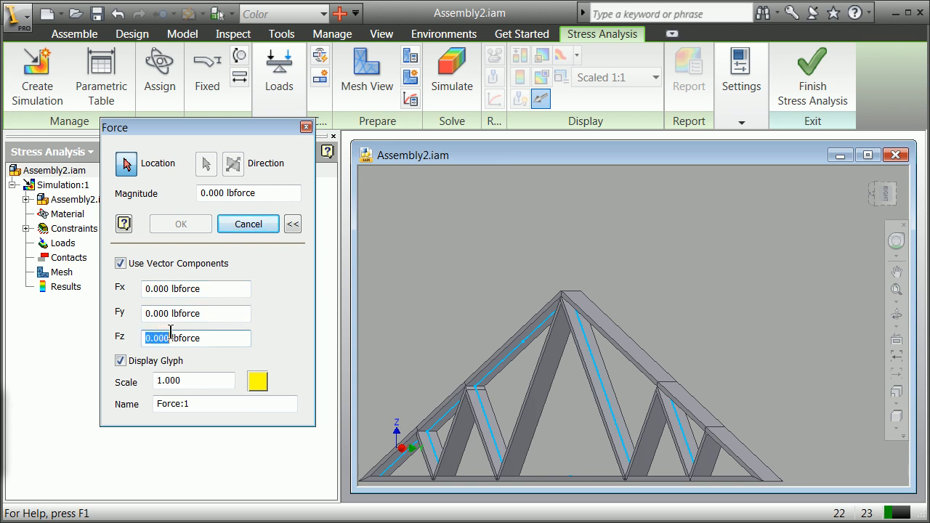
double_click(166, 333)
click(167, 337)
drag(146, 338, 167, 334)
text(-100)
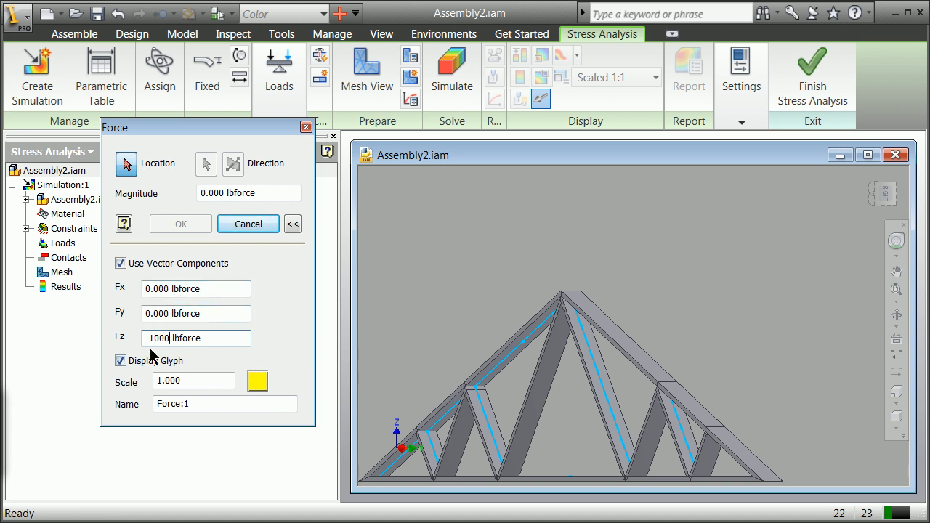
click(131, 169)
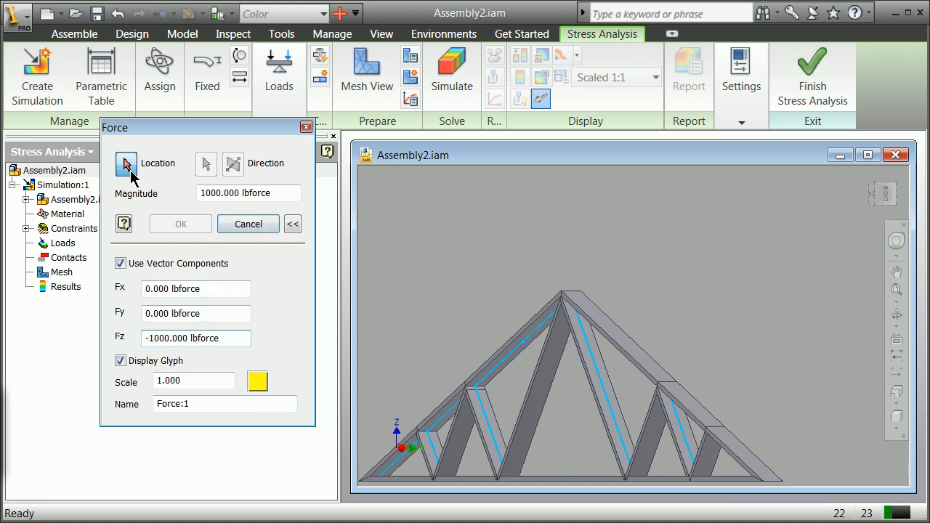
click(716, 431)
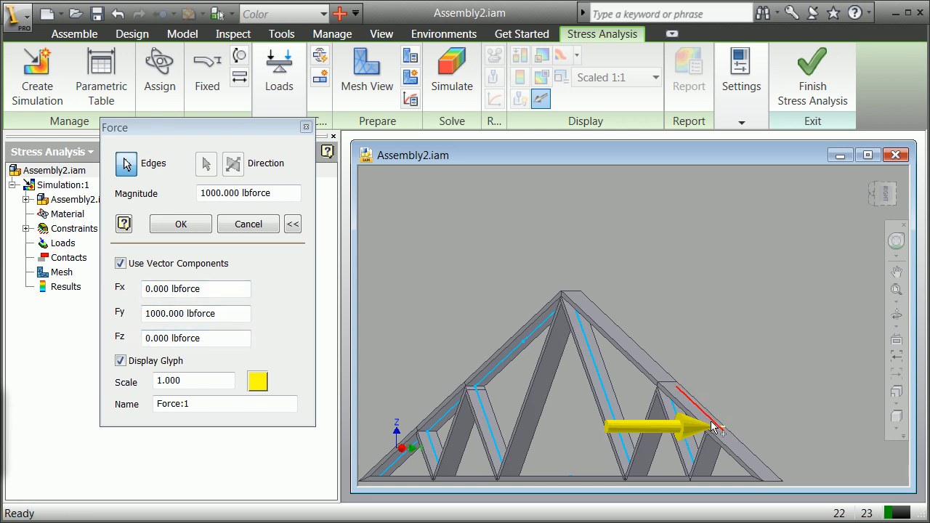
- Set the force's Fz component to -1000 lbforce for the picked edge and create the load
click(178, 336)
drag(145, 338, 164, 338)
double_click(166, 338)
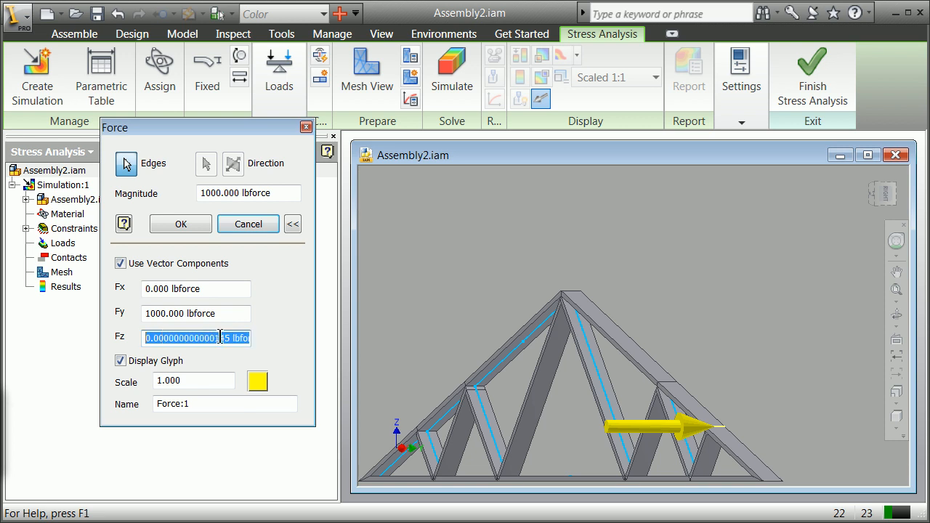
drag(247, 341, 156, 335)
key(BackSpace)
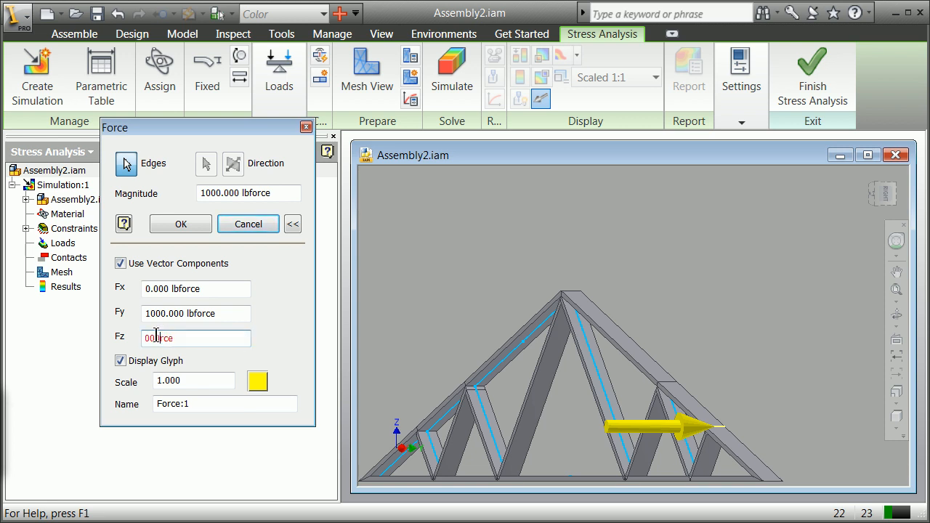
text(0-1)
key(BackSpace)
key(BackSpace)
key(BackSpace)
key(BackSpace)
key(BackSpace)
key(BackSpace)
text(lb)
key(Delete)
click(198, 313)
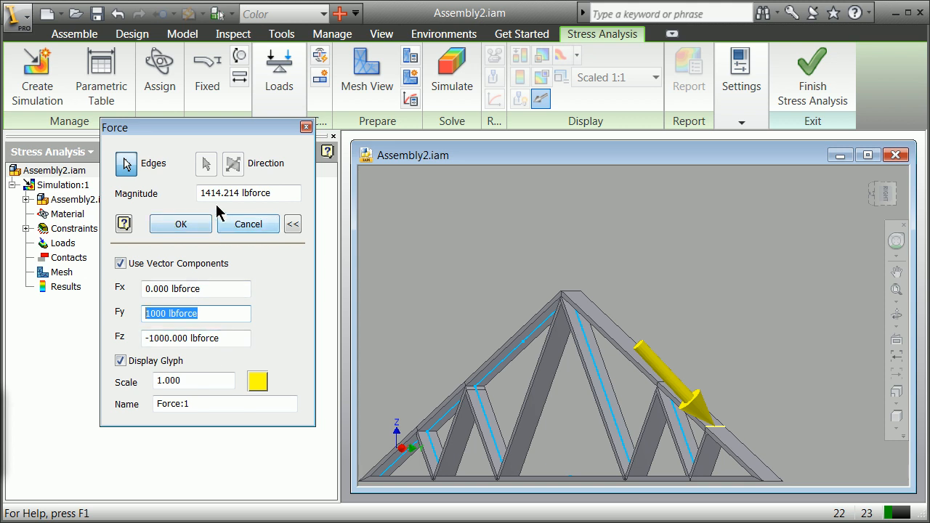
click(181, 224)
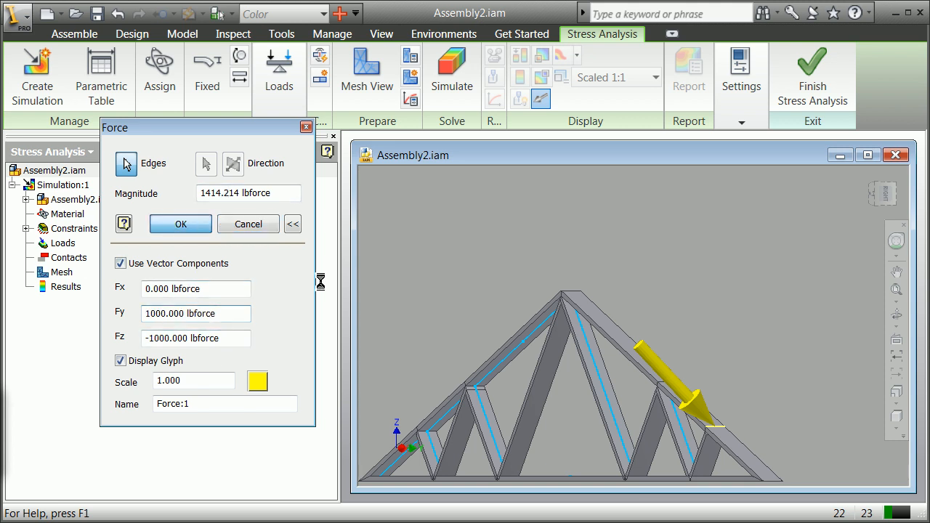
- Start a second Force load and define it by vector components
scroll(499, 352, up, 5)
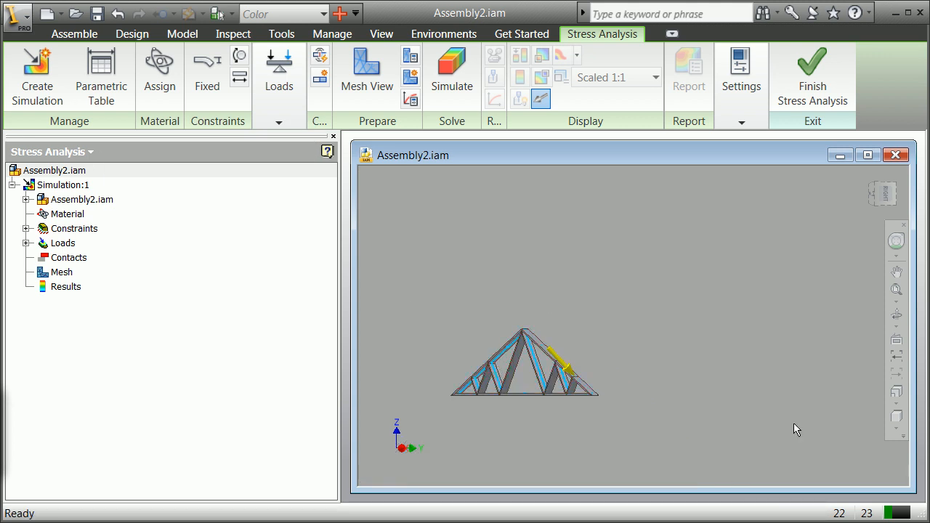
drag(875, 201, 901, 198)
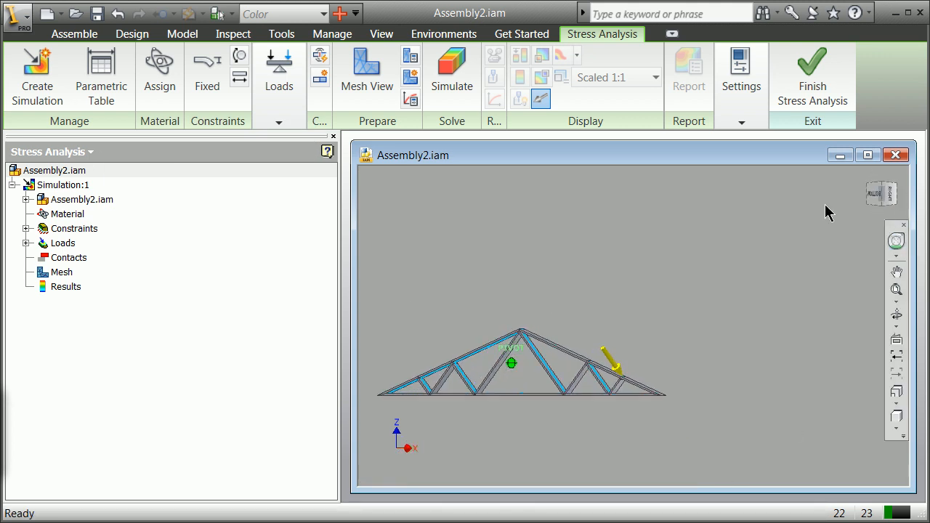
scroll(566, 313, up, 3)
scroll(548, 331, down, 6)
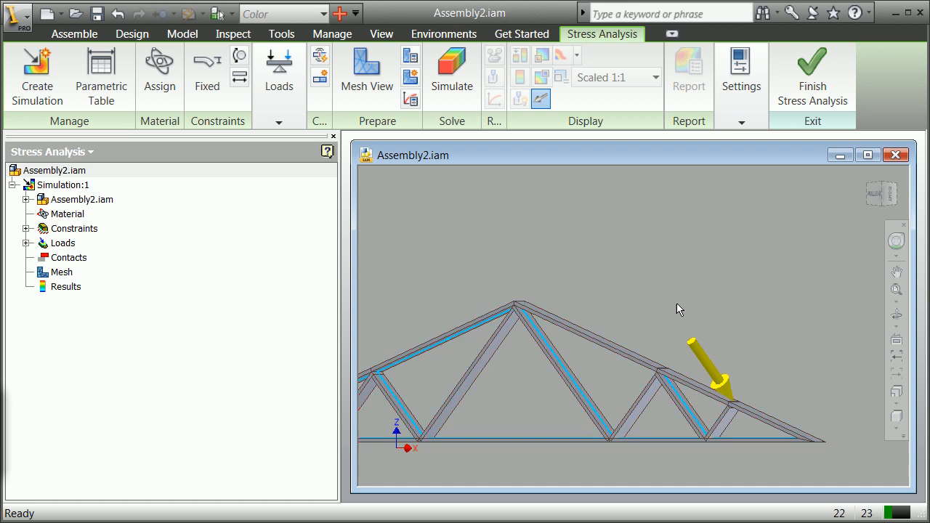
mouse_move(887, 200)
mouse_down()
mouse_move(846, 210)
mouse_move(832, 200)
mouse_up()
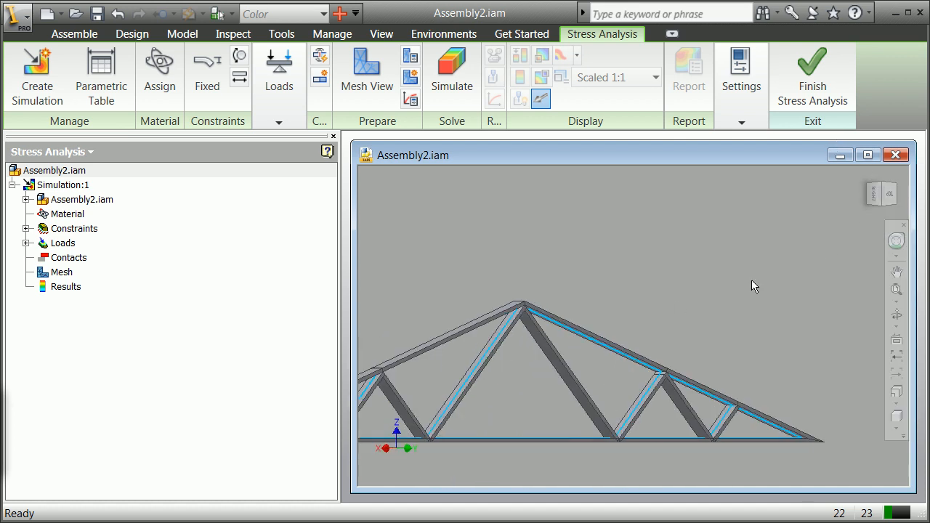
scroll(749, 301, up, 5)
scroll(732, 312, down, 5)
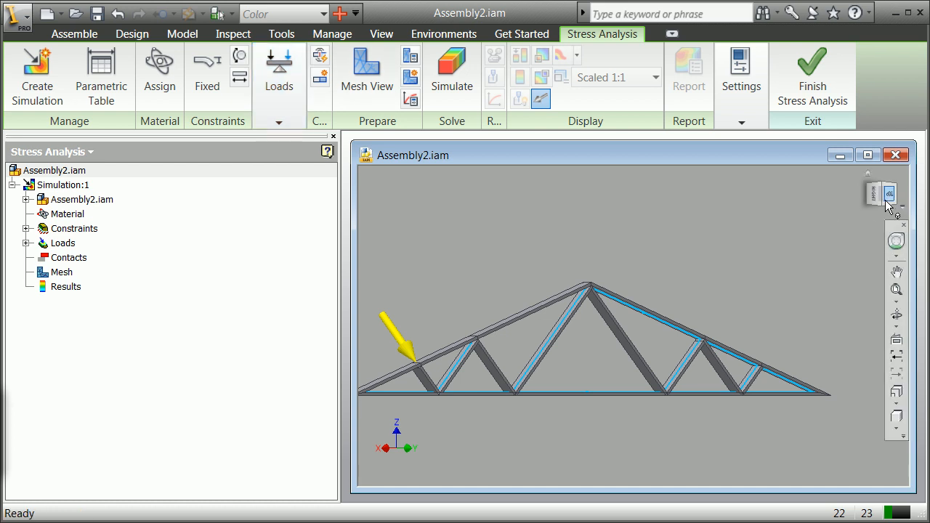
mouse_move(887, 196)
mouse_down()
mouse_move(867, 219)
mouse_move(876, 212)
mouse_up()
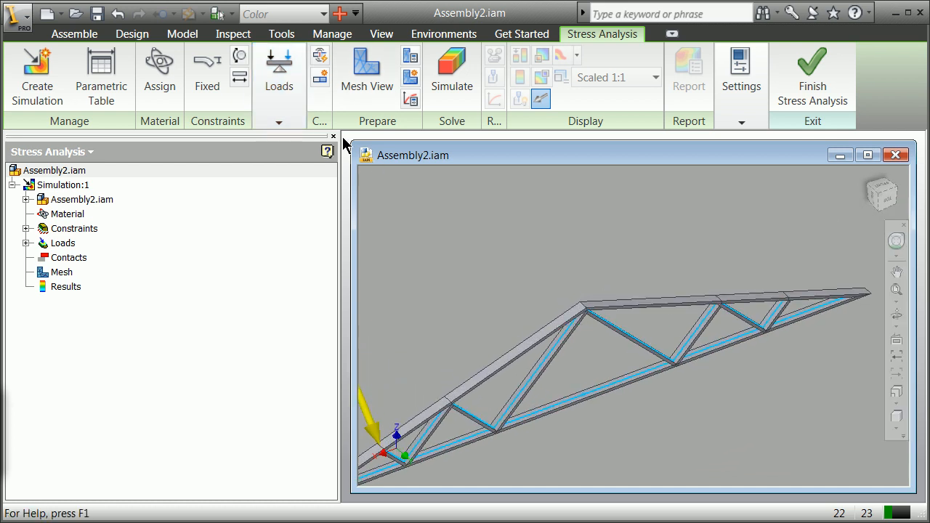
click(282, 86)
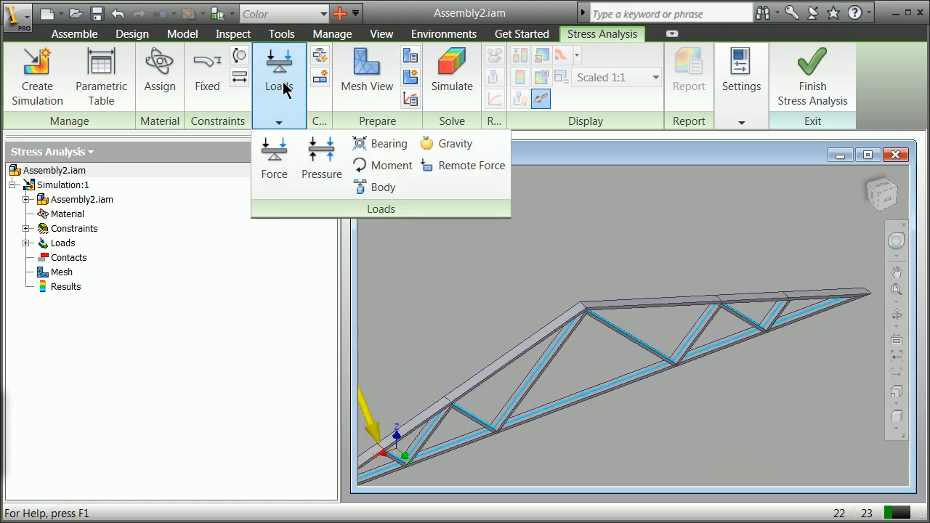
click(273, 157)
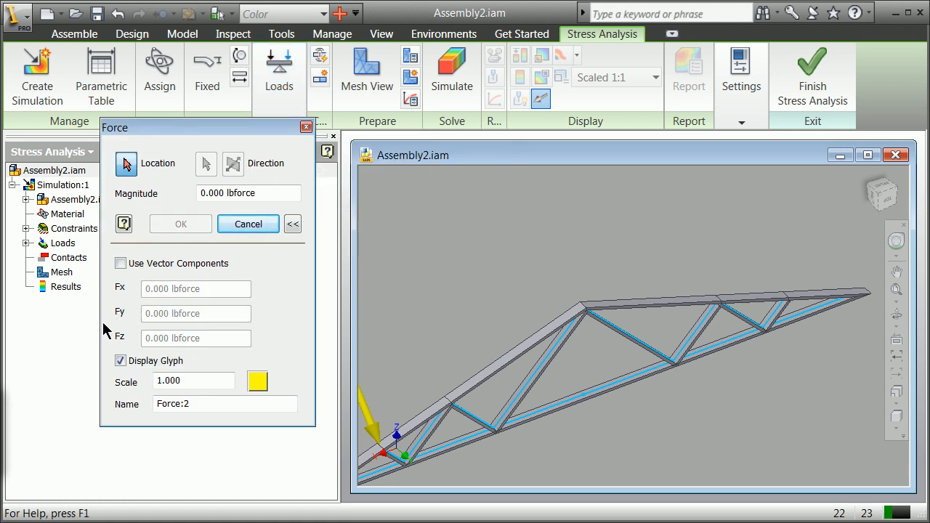
click(120, 263)
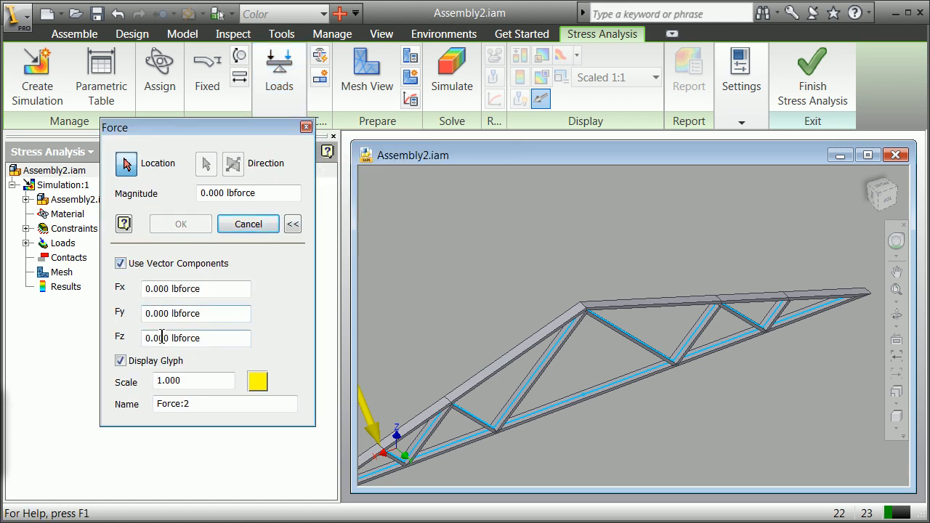
- Set the new force's Fz component to -1000 lbforce and its Fy component to 1000 lbforce
click(166, 338)
text(-)
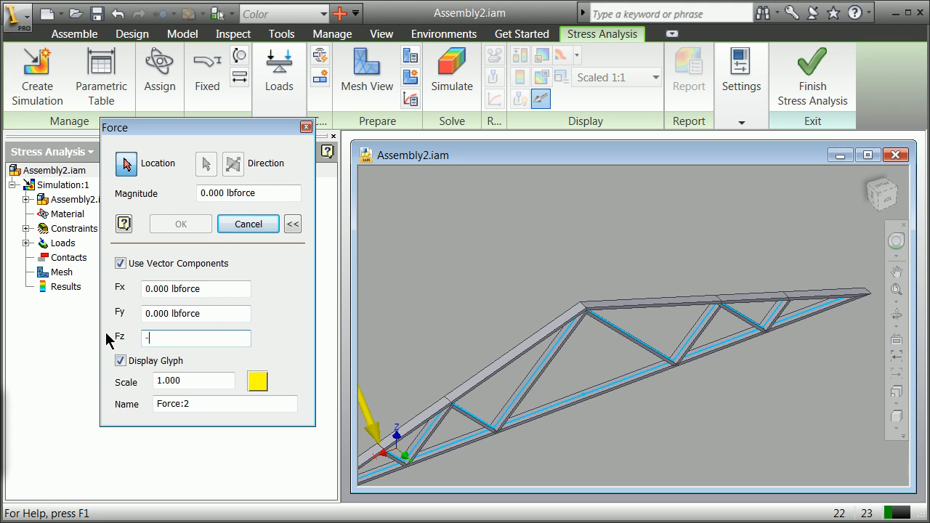
text(1000 lbforce)
click(149, 313)
click(147, 313)
drag(148, 313, 163, 313)
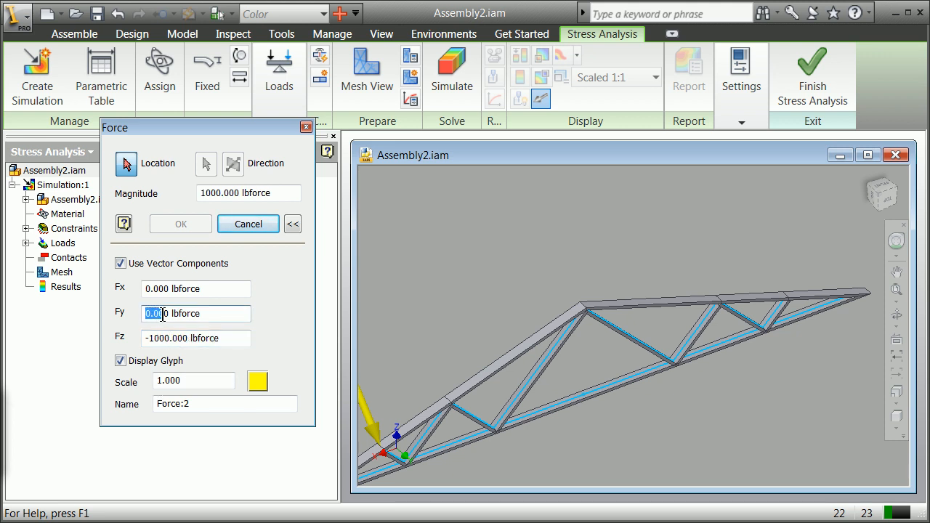
text(1000)
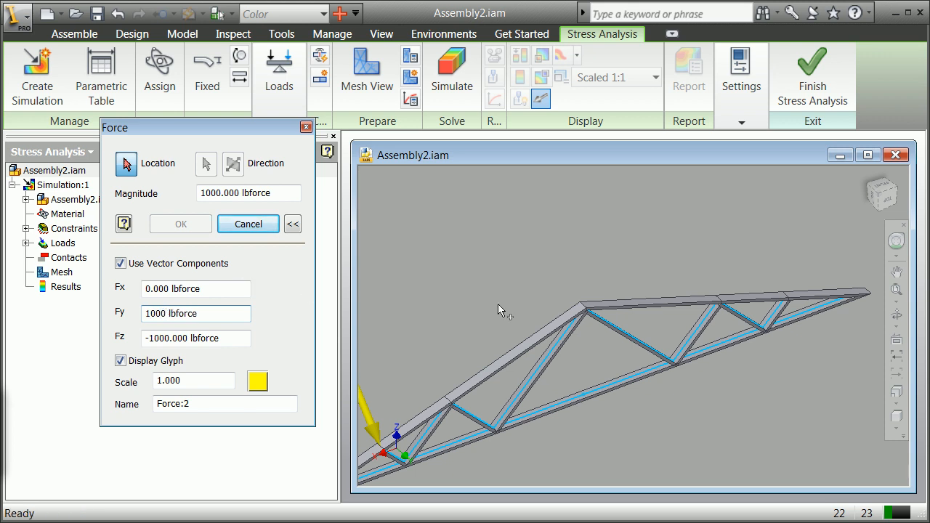
- Locate the force on the inner joint edge of the unloaded sloping chord, midway between the peak and the far tip
scroll(722, 309, down, 5)
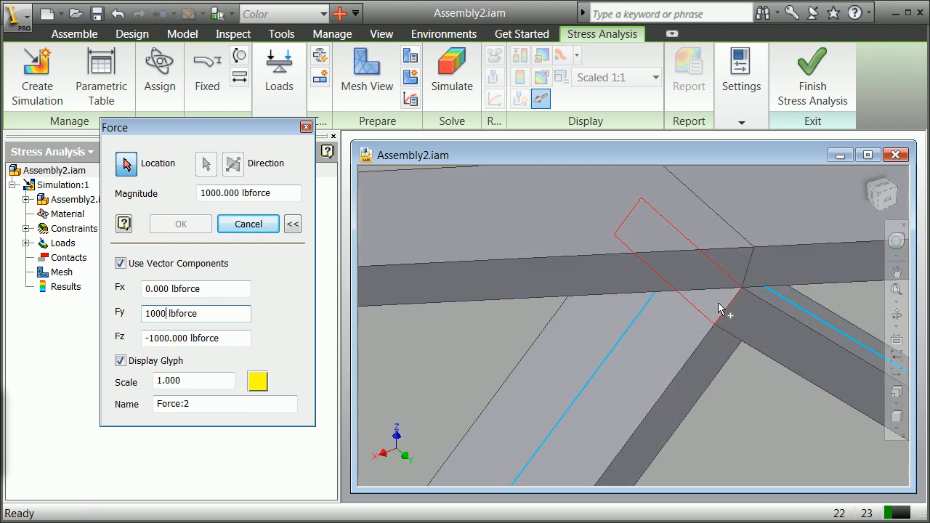
click(709, 211)
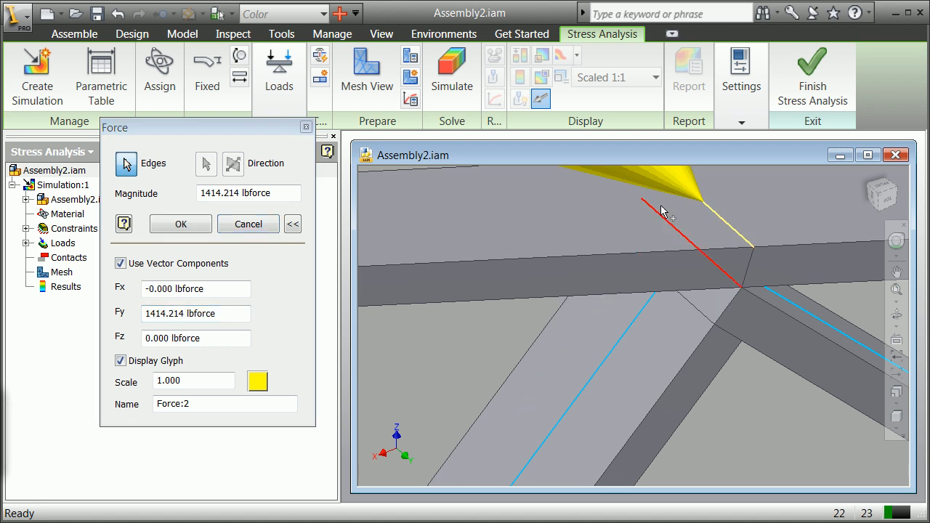
scroll(686, 202, up, 5)
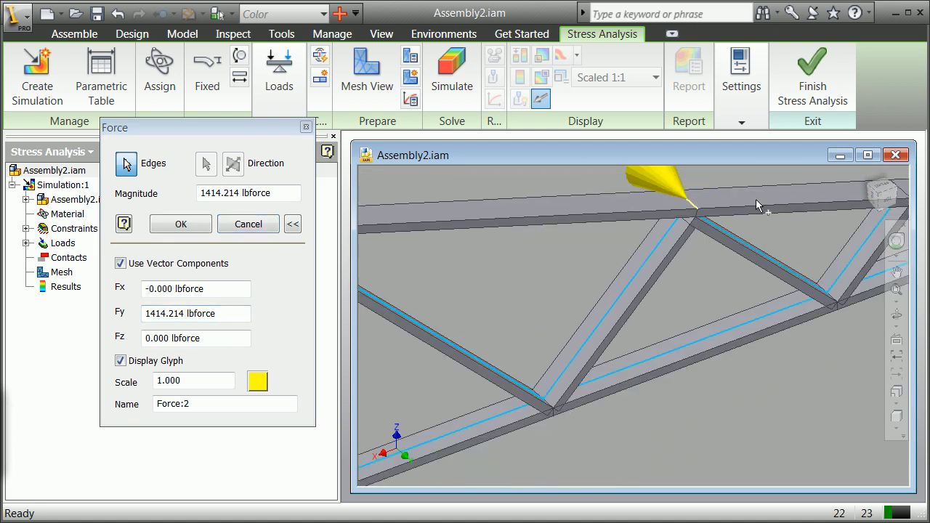
scroll(779, 208, up, 5)
scroll(732, 185, down, 8)
scroll(731, 179, up, 8)
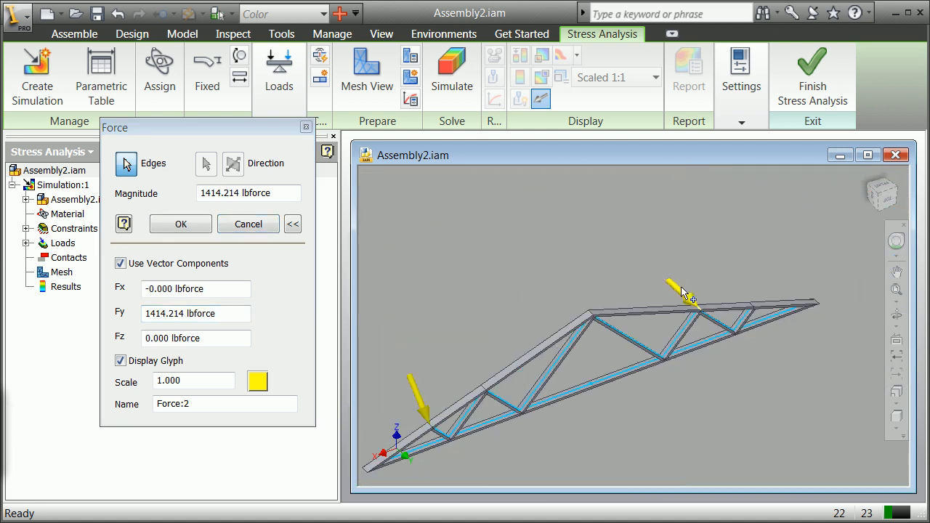
- Set the second force's Fy component to -1000 lbforce
click(147, 313)
drag(147, 313, 295, 316)
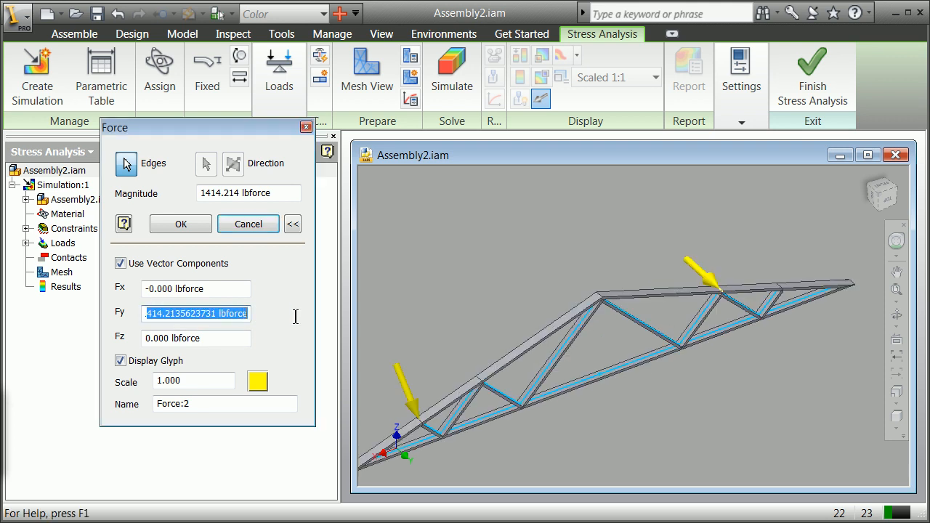
key(BackSpace)
text(-100)
text(0.000 lbforce)
key(Tab)
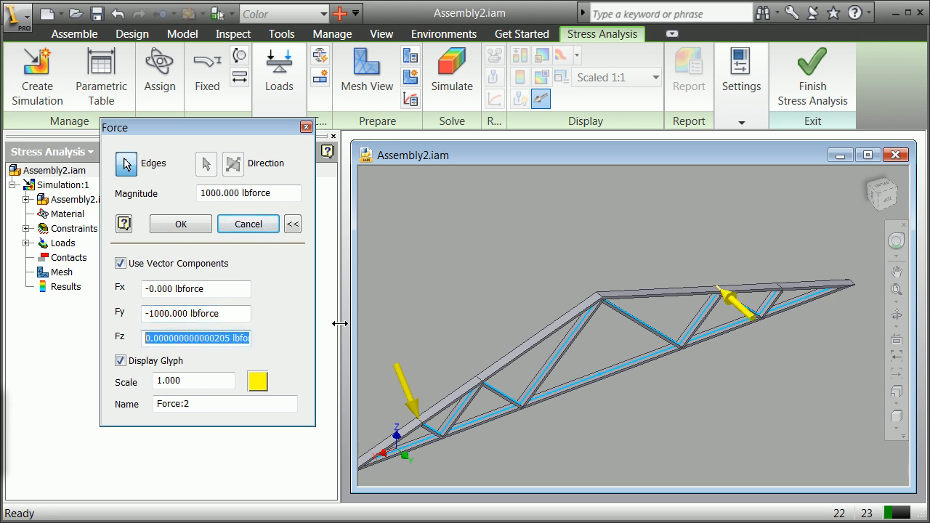
- Set the second force's Fz component to -1000 lbforce and create the load
click(210, 338)
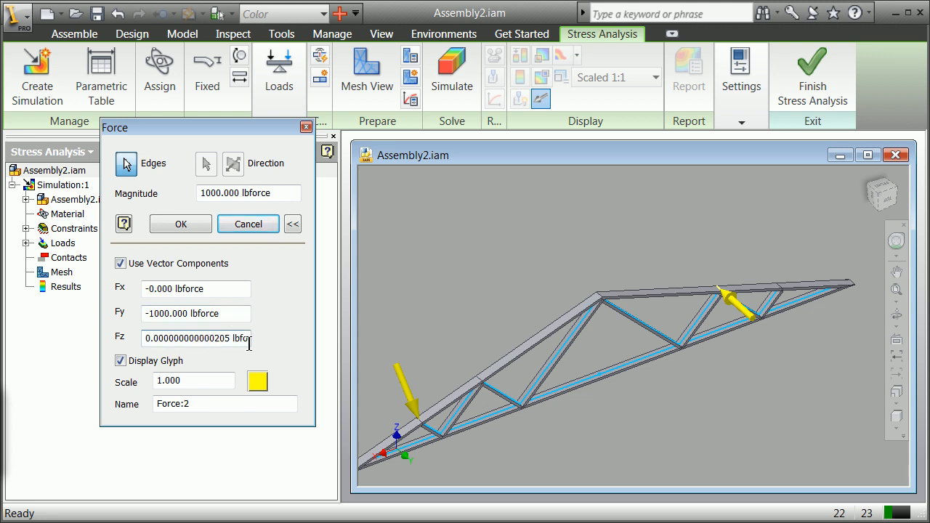
drag(229, 336, 130, 337)
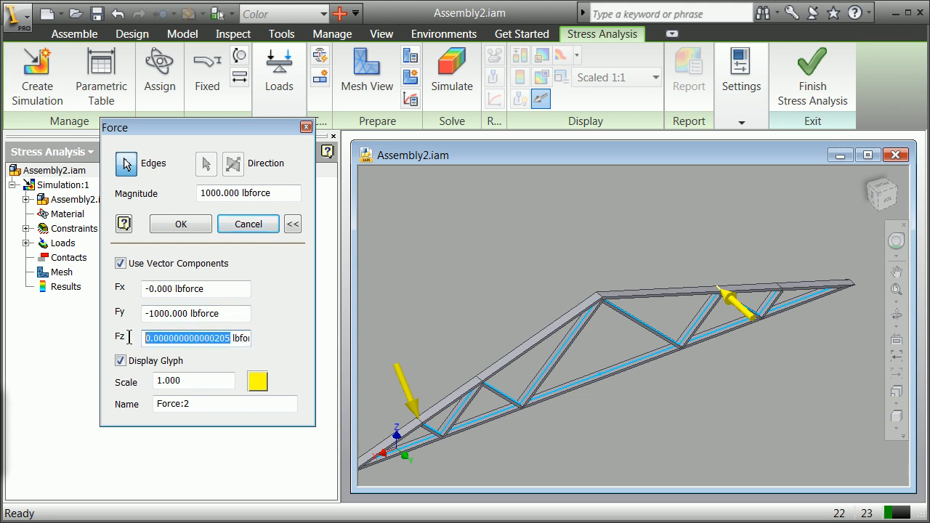
text(-1000 lbforce)
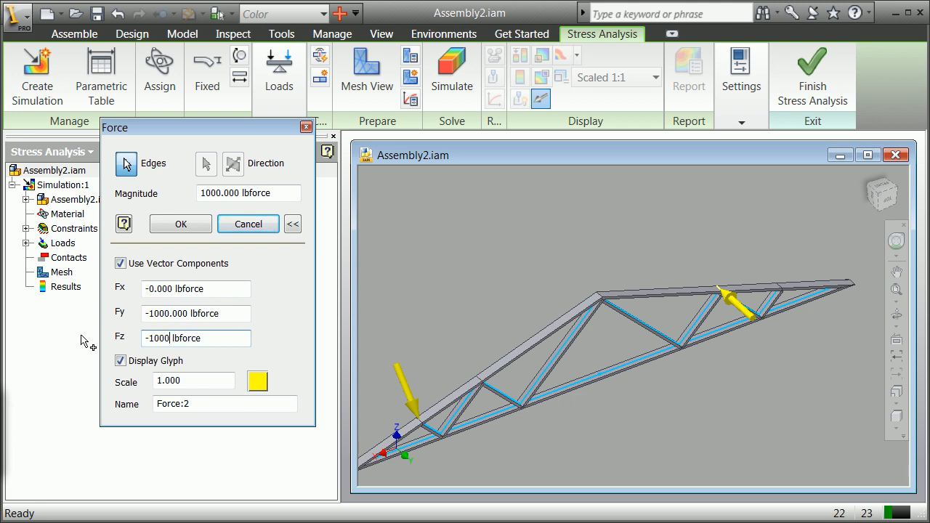
key(Tab)
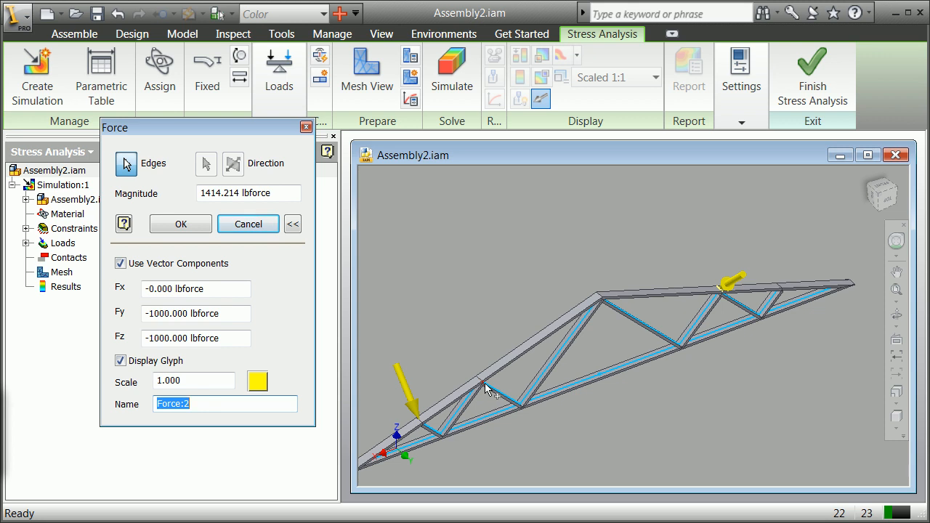
click(178, 225)
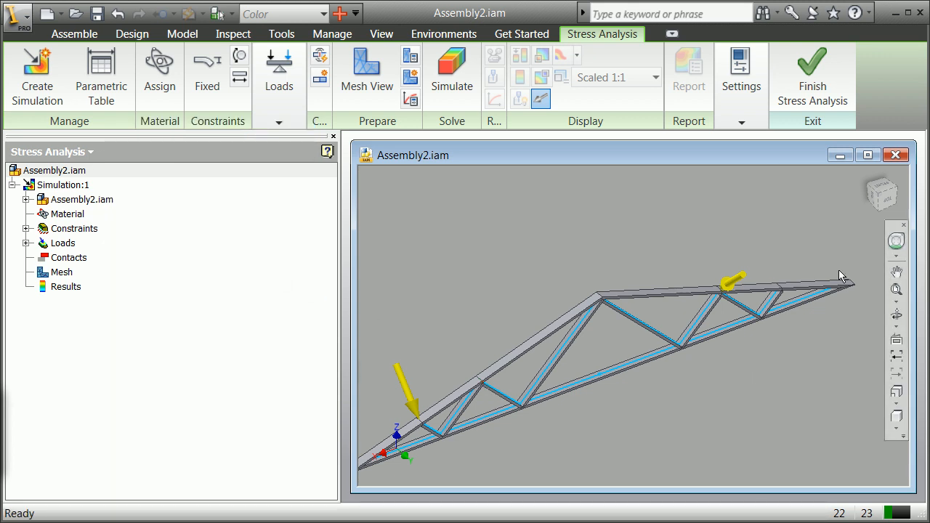
- Run the stress simulation on the loaded truss for the current configuration
click(877, 197)
drag(646, 247, 709, 252)
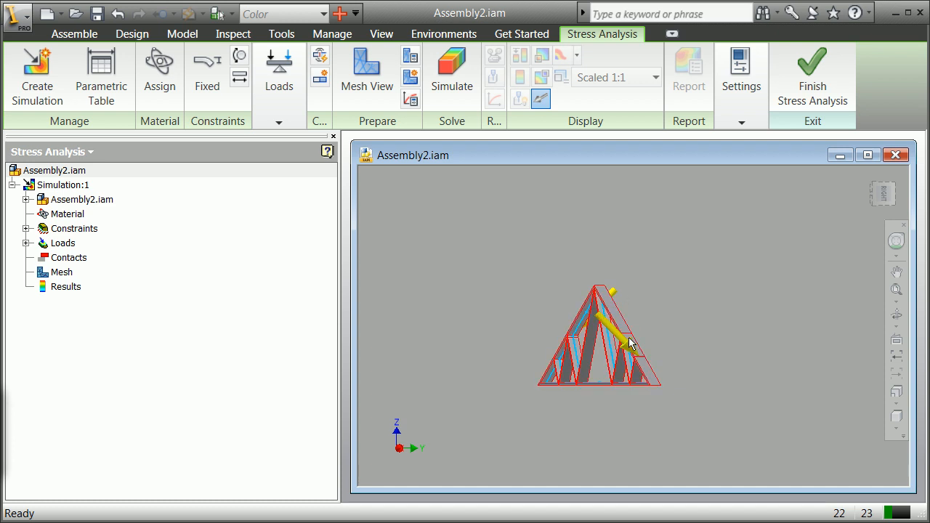
click(451, 72)
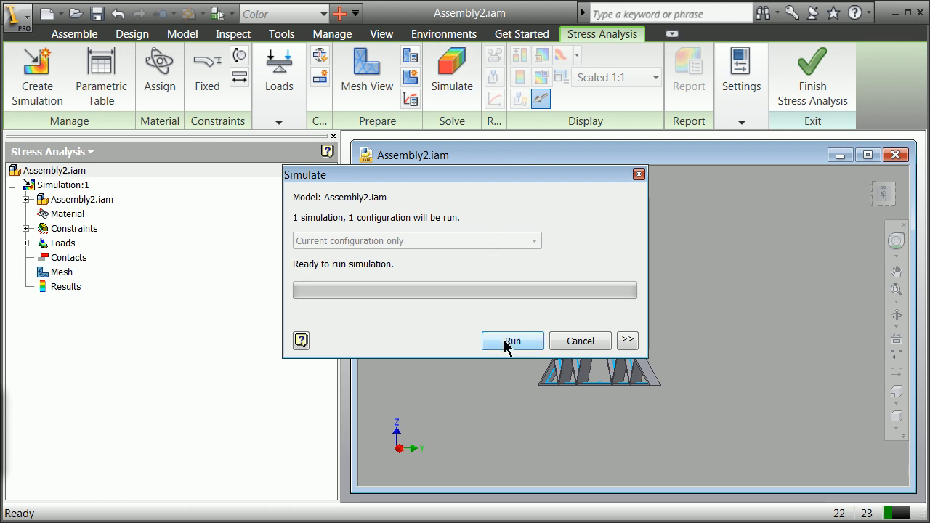
click(507, 341)
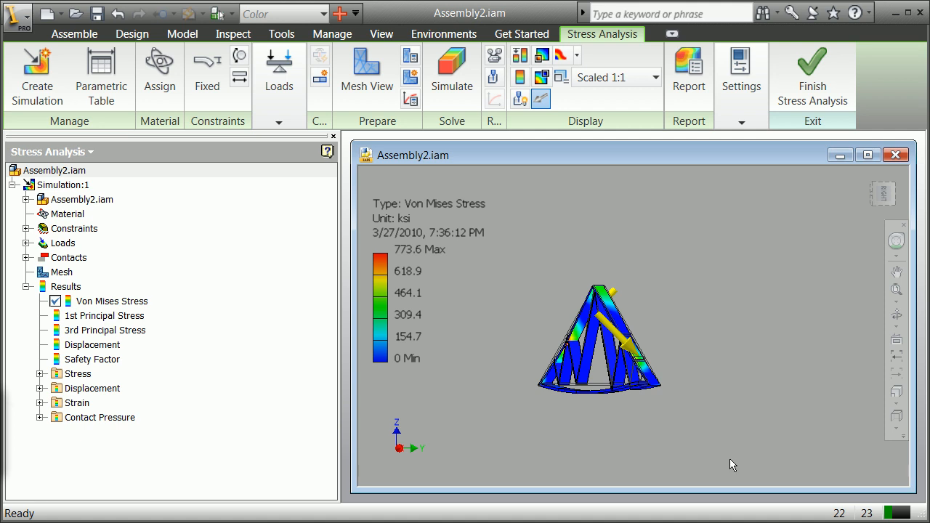
- Check the reaction forces and moments at Fixed Constraint:1 and close the read-out
scroll(660, 392, up, 5)
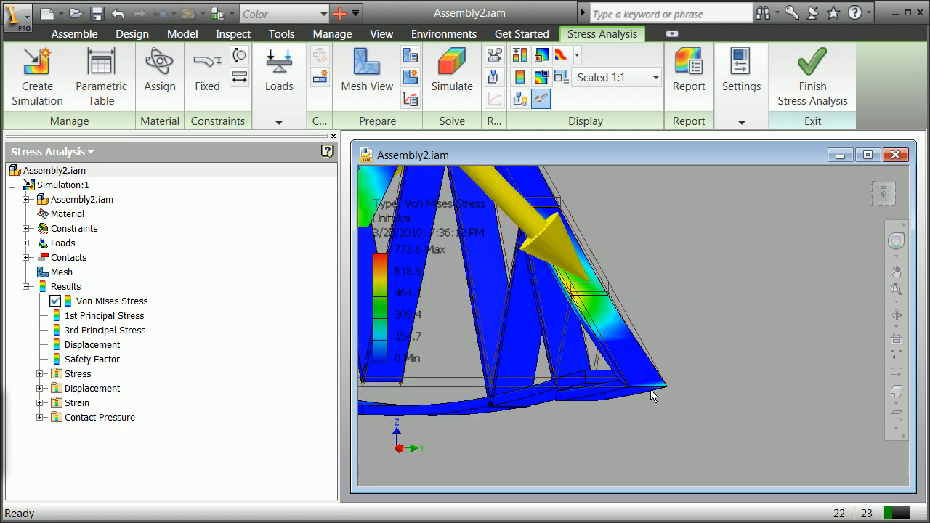
scroll(654, 396, down, 2)
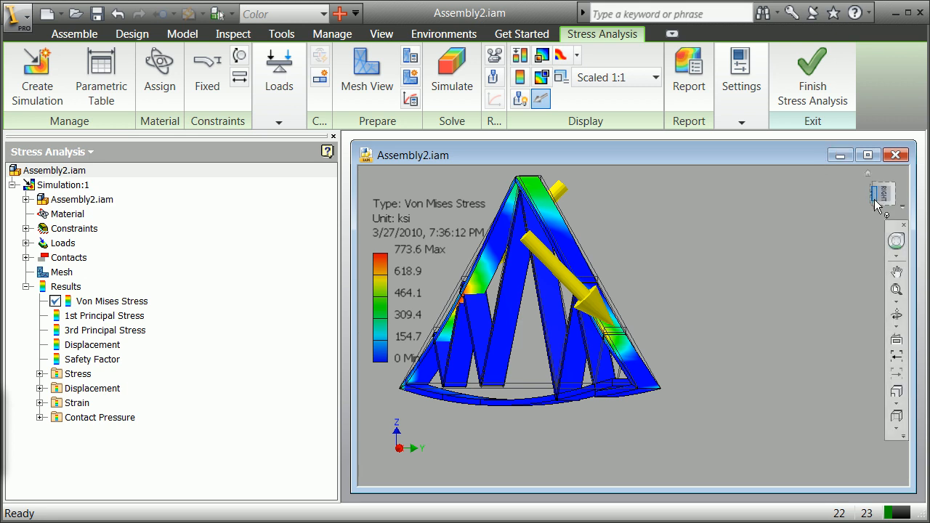
mouse_move(875, 206)
mouse_down()
mouse_move(903, 207)
mouse_move(851, 210)
mouse_move(859, 210)
mouse_up()
click(67, 258)
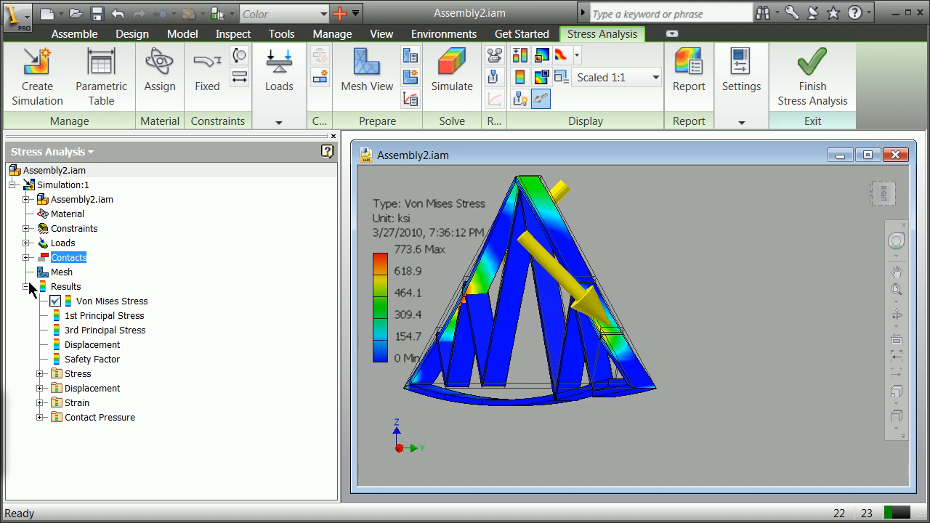
click(26, 228)
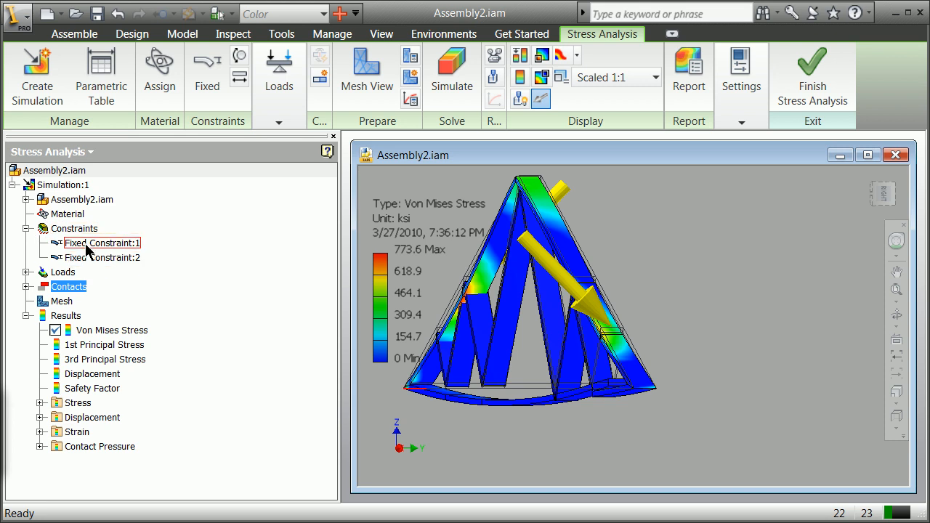
click(86, 244)
right_click(86, 249)
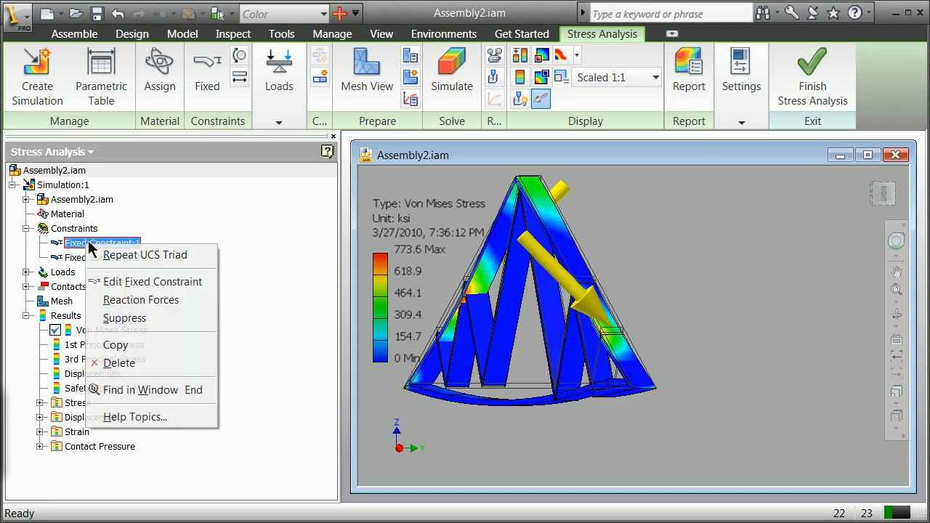
click(143, 301)
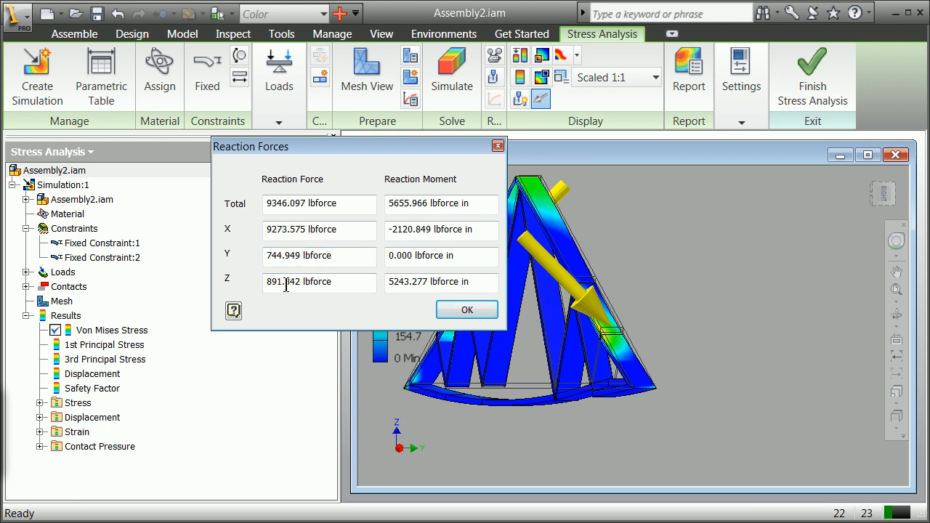
click(459, 309)
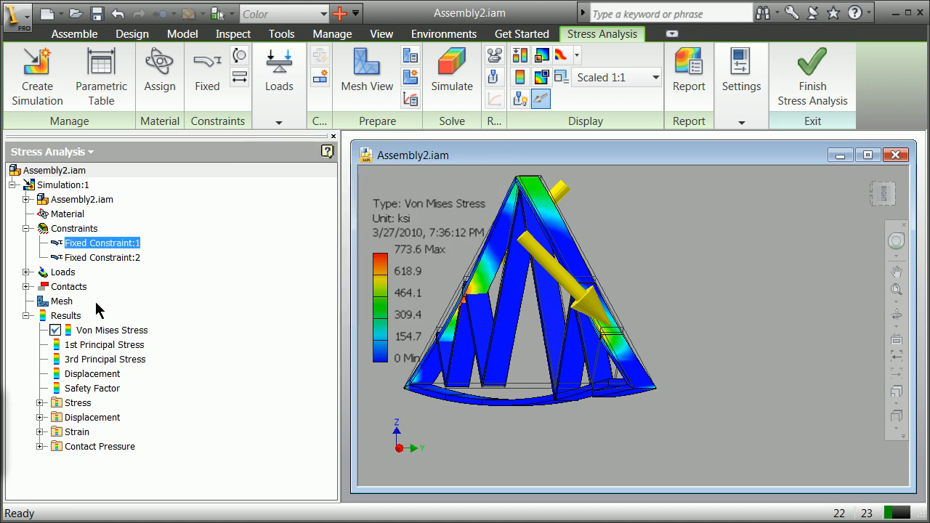
- Show the reaction forces and moments at Fixed Constraint:2
right_click(78, 262)
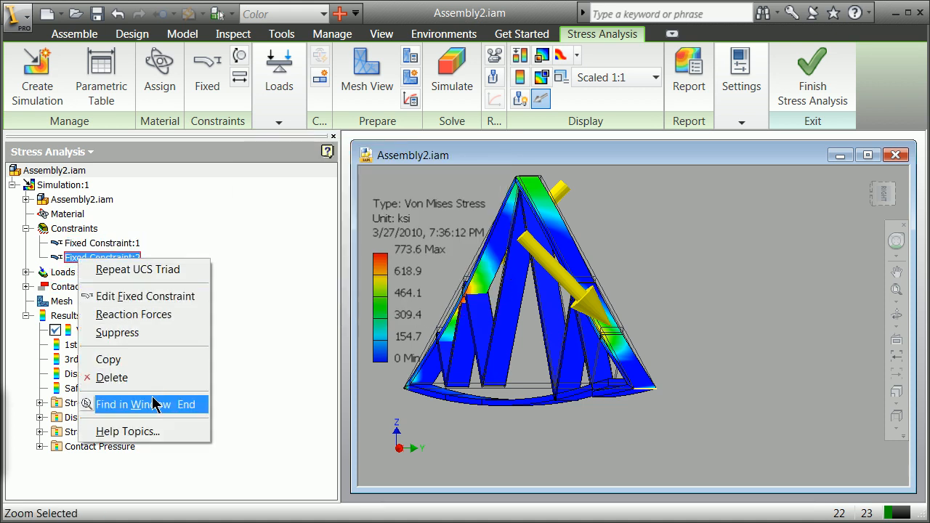
click(147, 315)
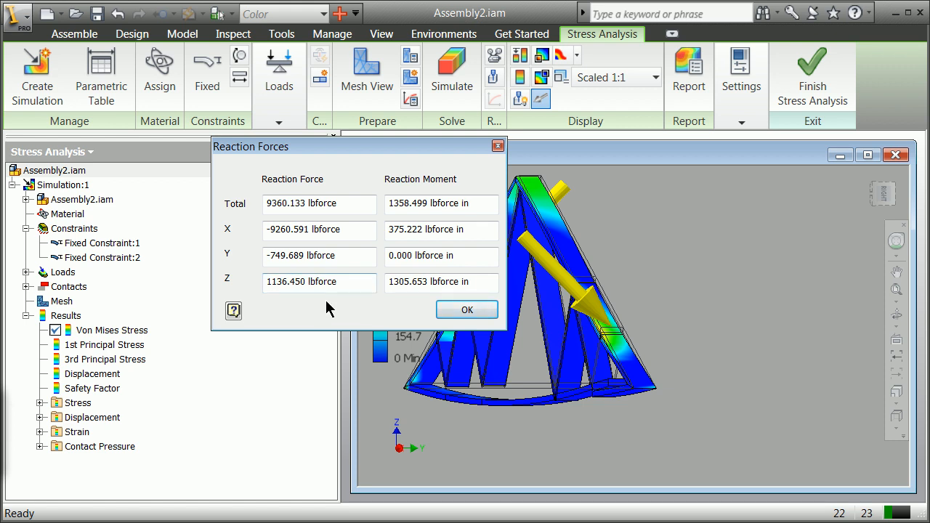
- Close the reaction force read-out and examine the Von Mises stress plot on the deformed truss
click(467, 310)
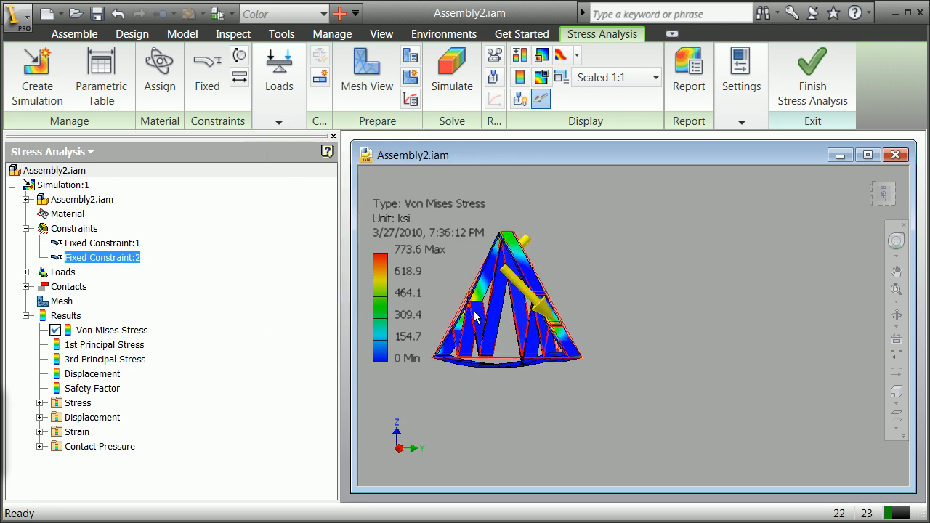
scroll(511, 303, down, 3)
scroll(511, 302, up, 5)
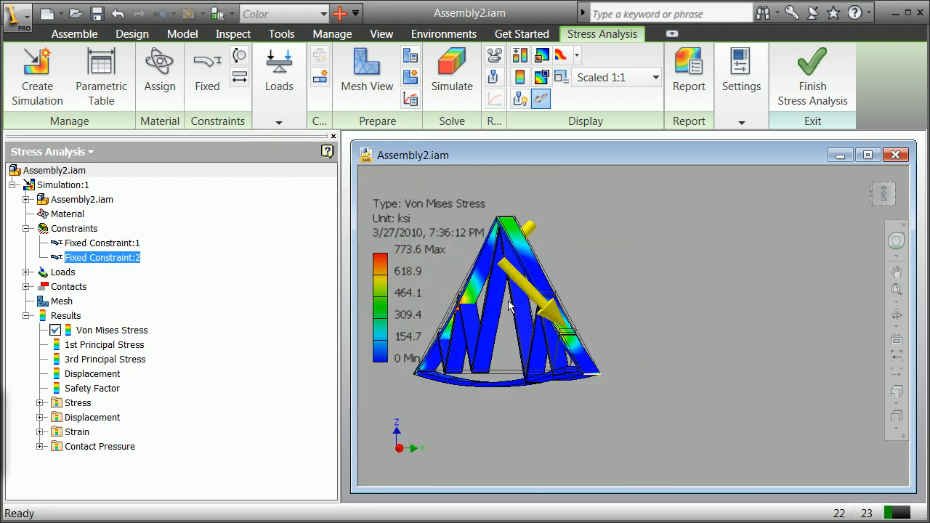
scroll(486, 382, down, 3)
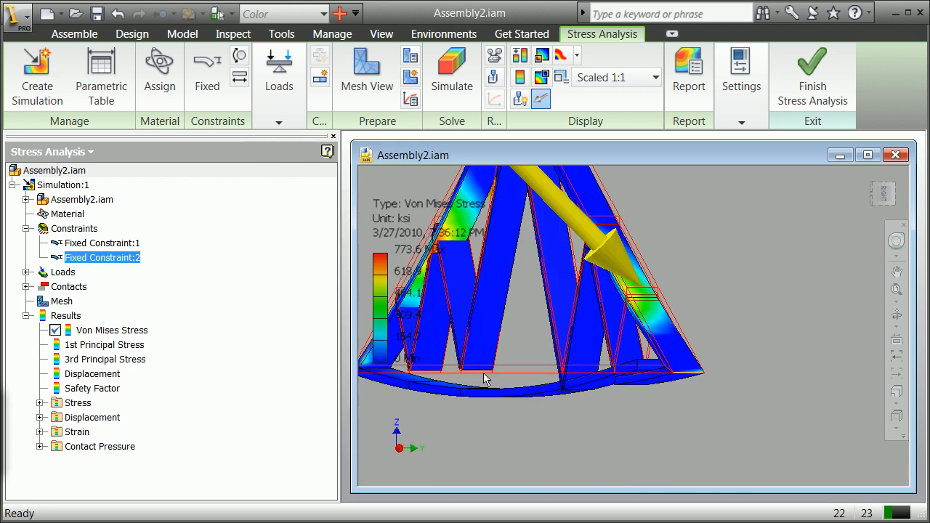
scroll(486, 379, up, 5)
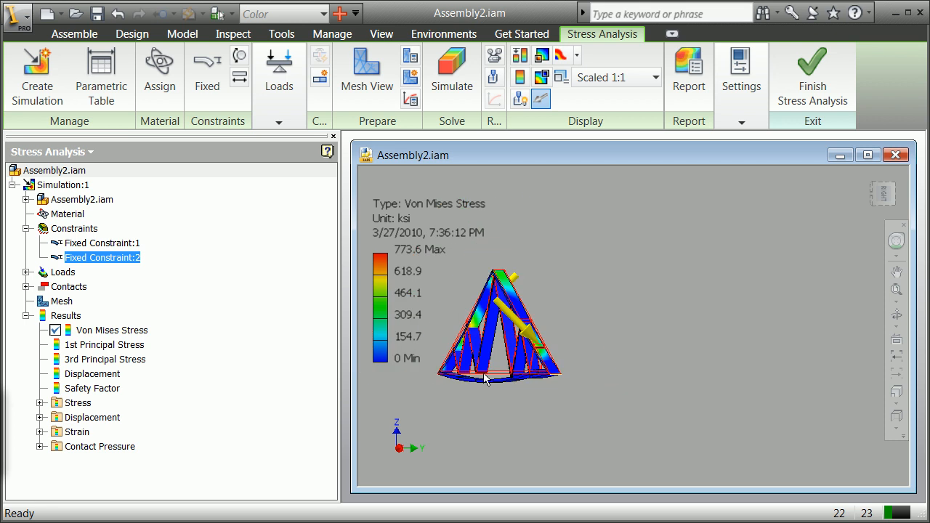
- Expand the Displacement results and activate the Z Displacement plot on the truss
click(74, 376)
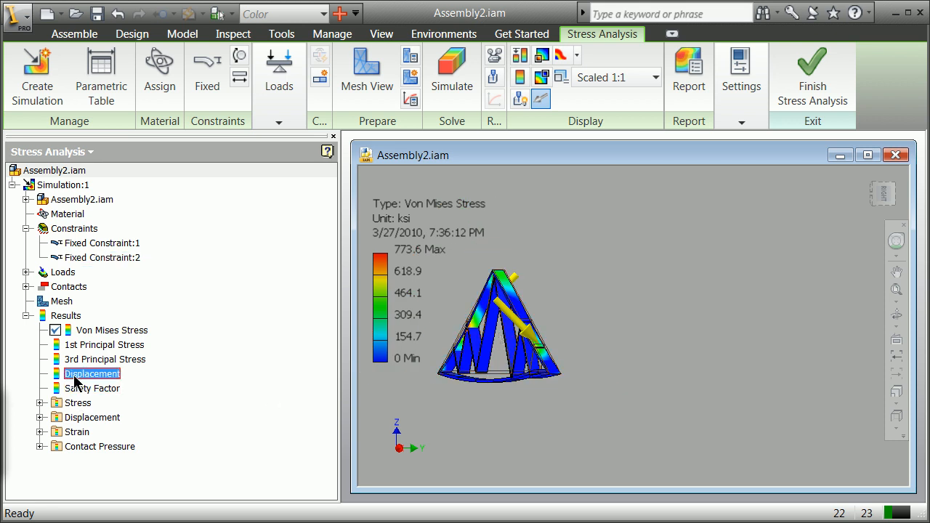
click(36, 415)
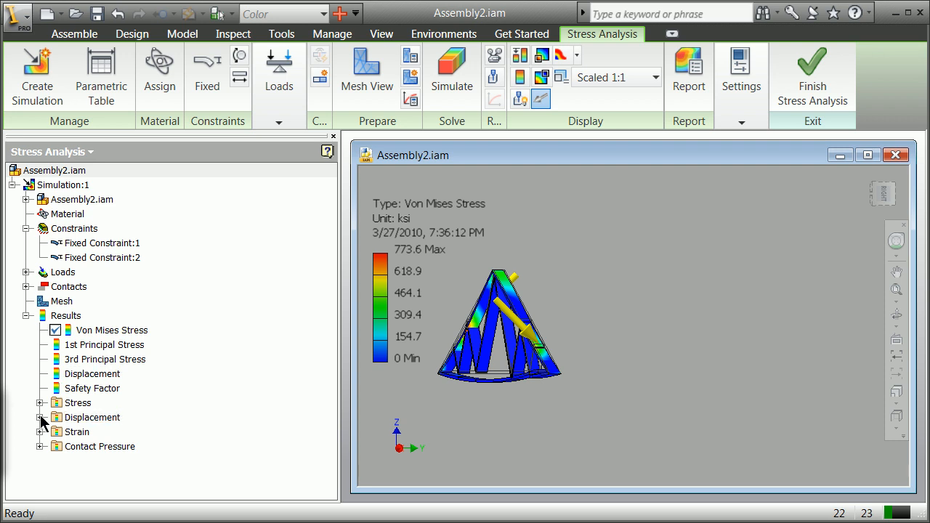
click(39, 418)
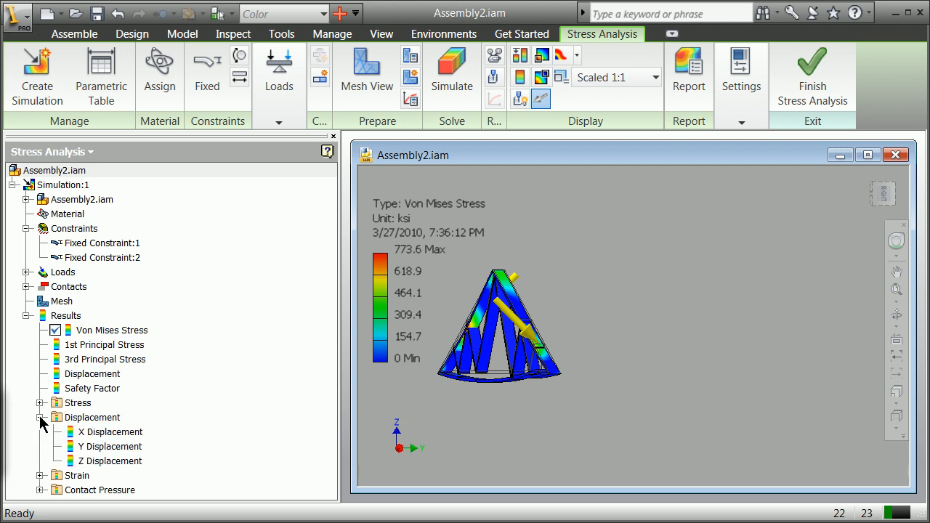
click(95, 462)
right_click(95, 463)
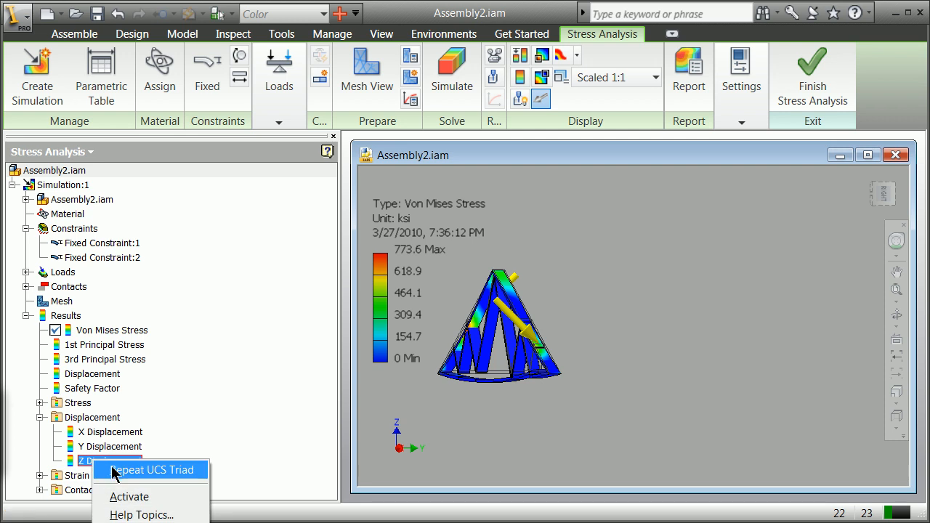
click(138, 499)
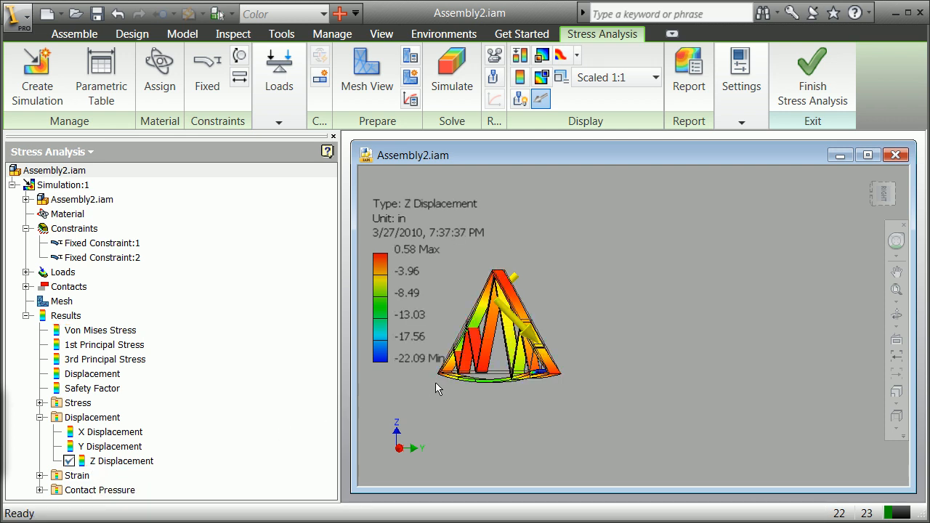
scroll(459, 332, up, 5)
scroll(463, 332, down, 5)
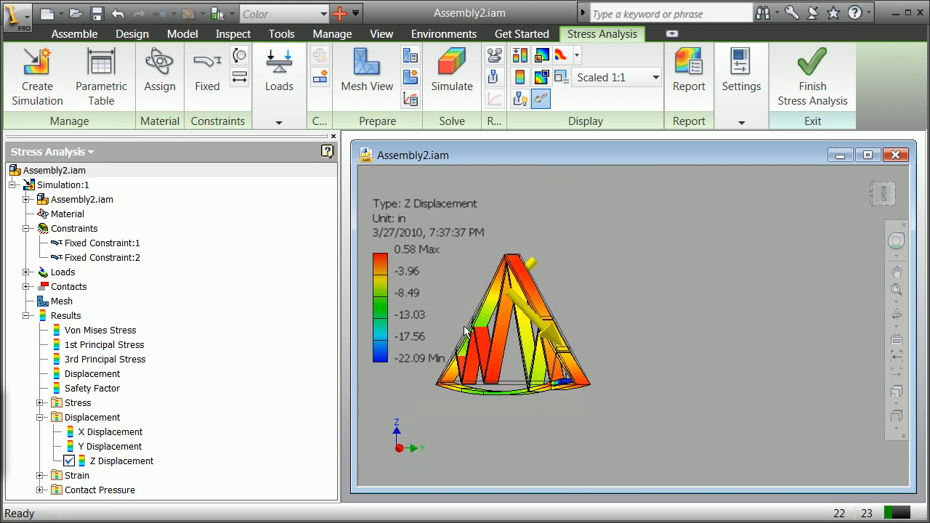
- Check the report's properties and simulation contents, and generate a complete stress analysis report with 640 x 480 images
click(691, 88)
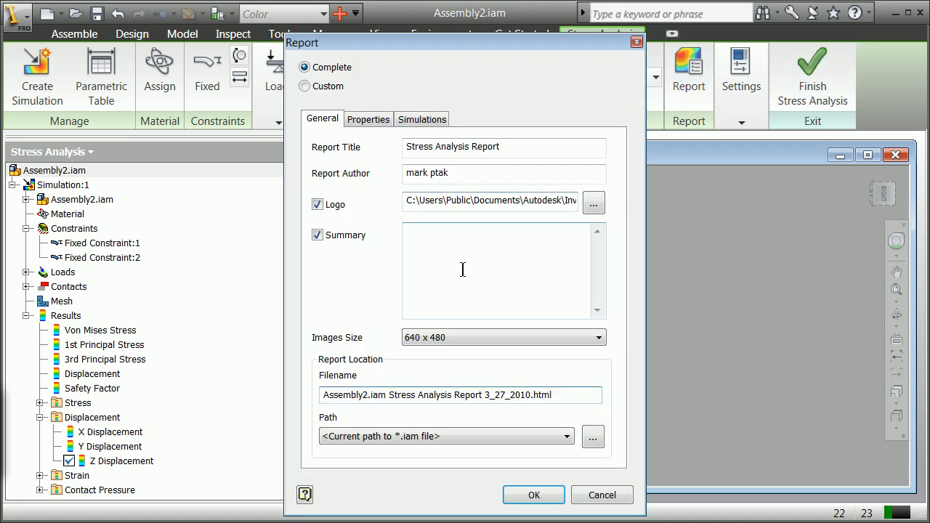
click(364, 122)
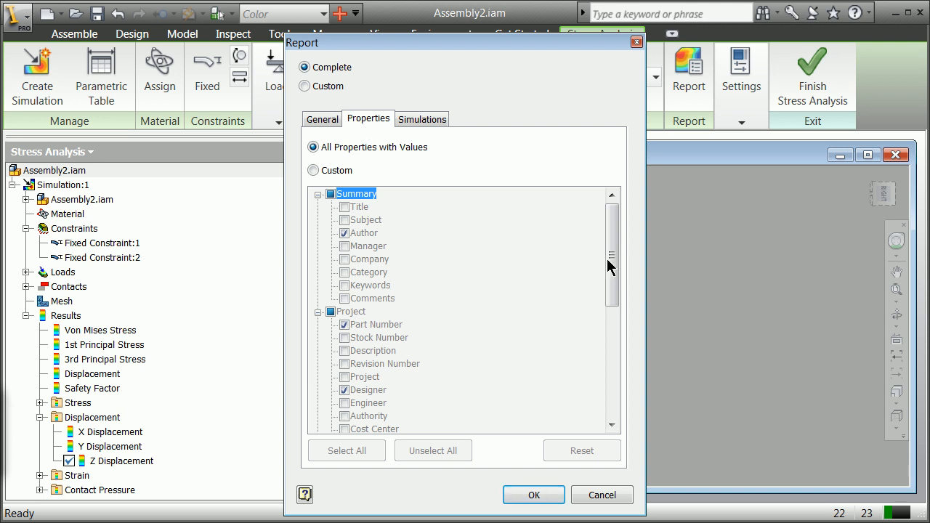
click(426, 120)
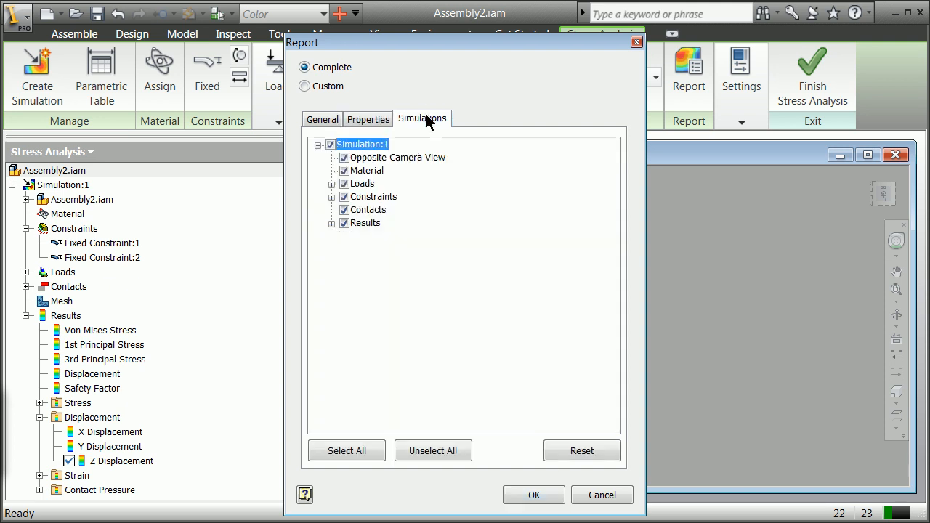
click(332, 223)
click(331, 223)
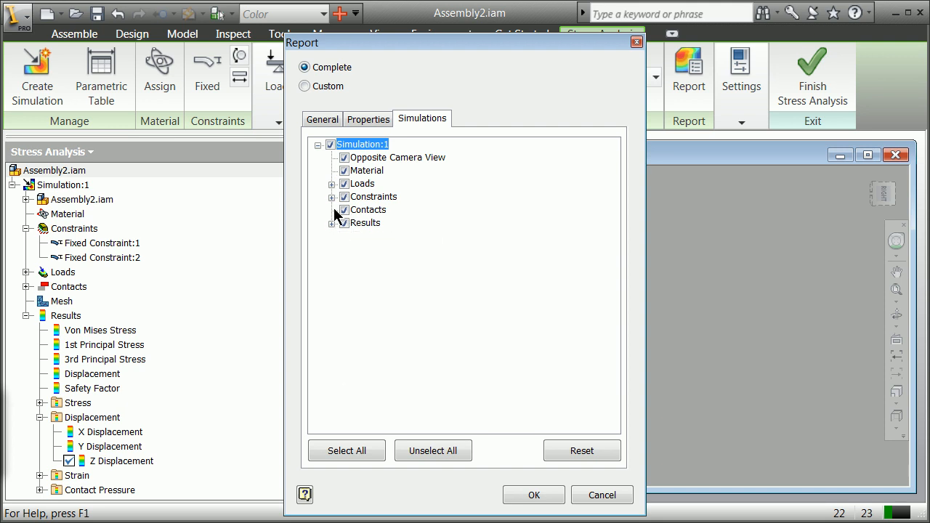
click(331, 197)
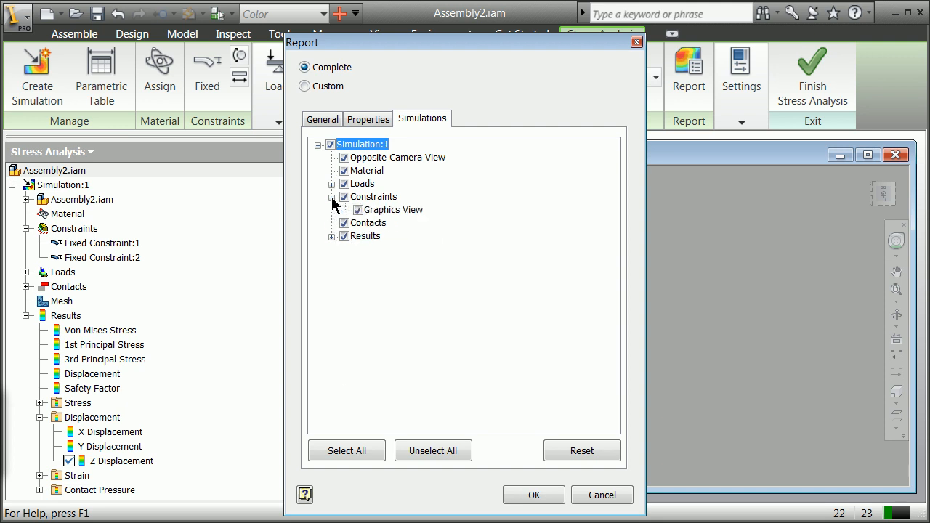
click(331, 197)
click(545, 497)
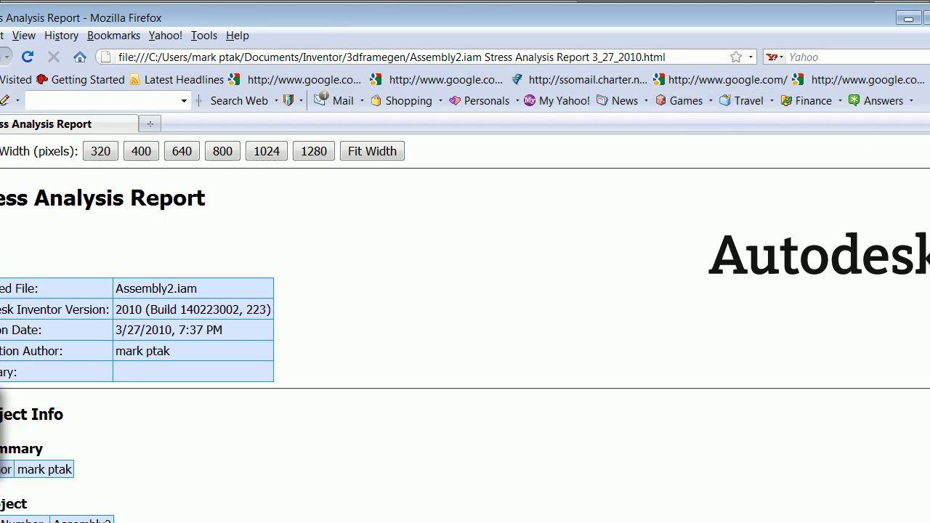
- Review the generated stress analysis report in Firefox, covering the stress, displacement and strain images, the material data and the operating conditions
scroll(170, 329, down, 20)
scroll(170, 329, down, 15)
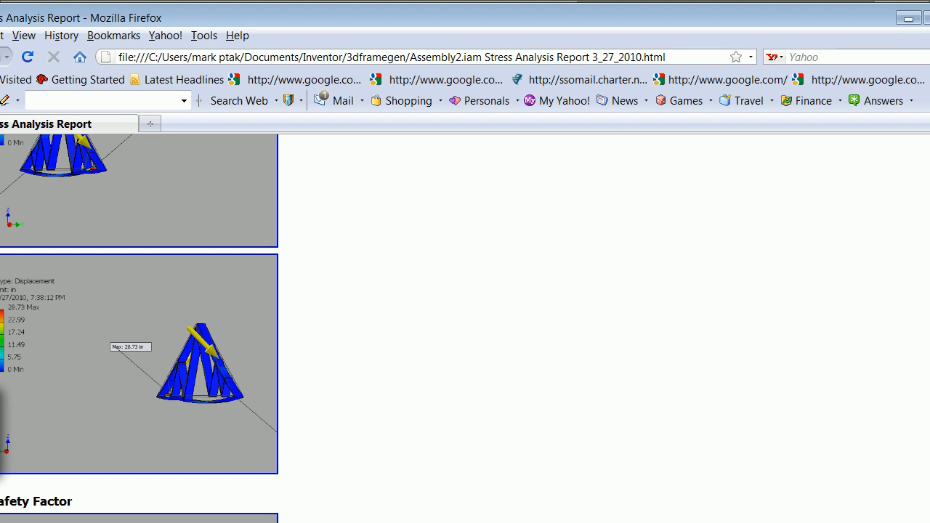
scroll(170, 328, down, 10)
scroll(170, 329, down, 20)
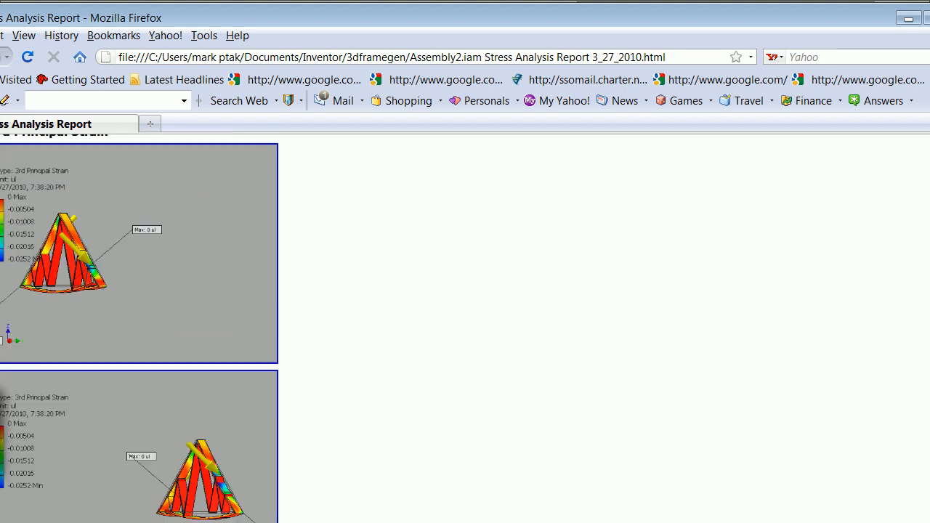
scroll(170, 328, up, 20)
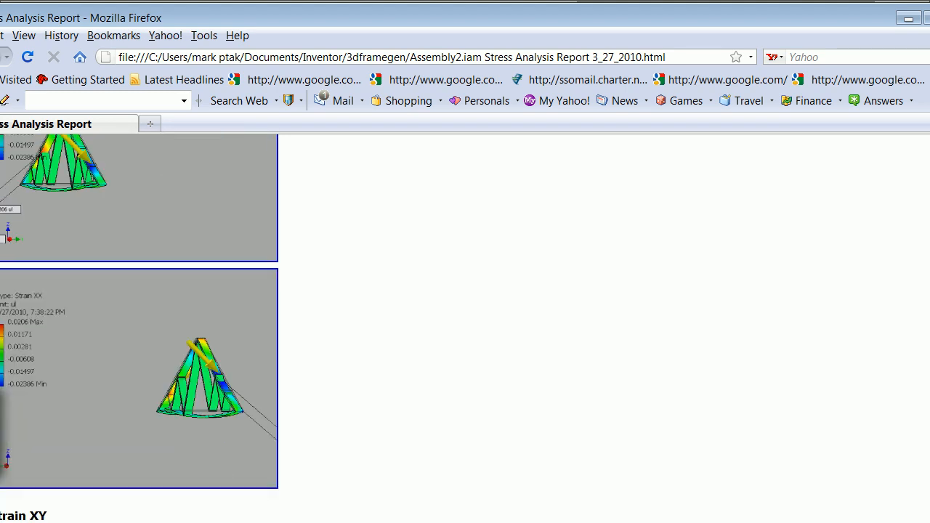
scroll(157, 328, up, 20)
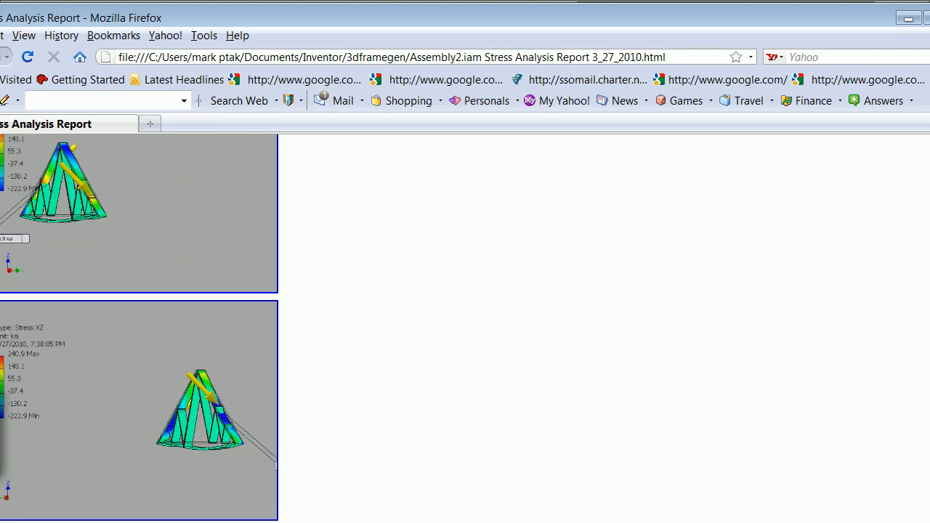
scroll(157, 328, up, 15)
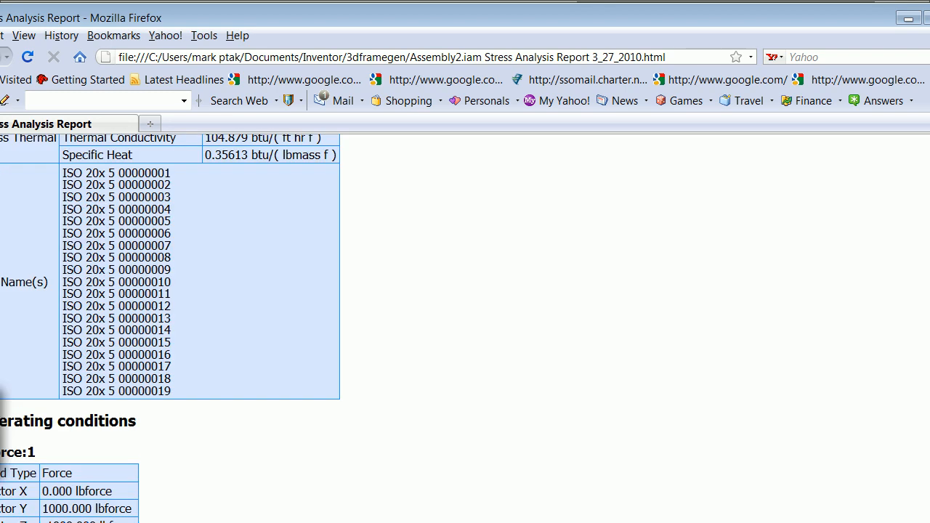
scroll(170, 327, down, 1)
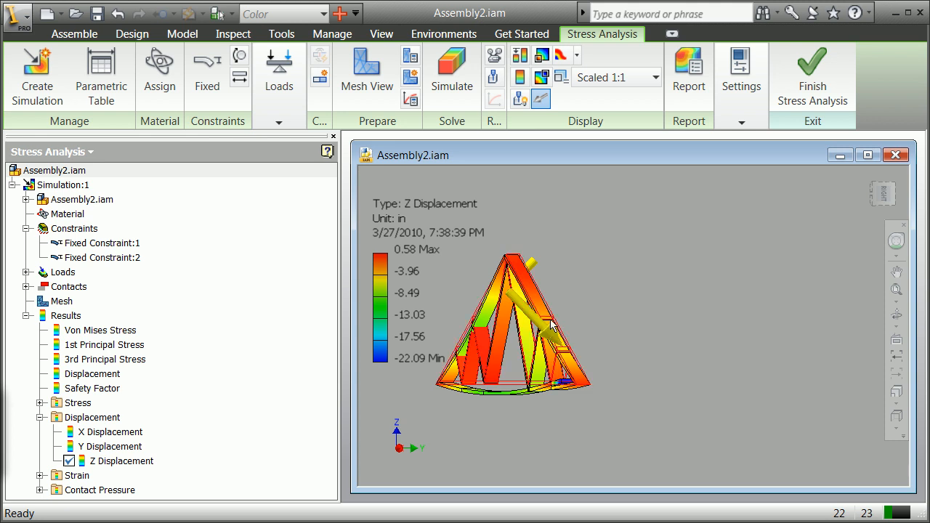
- Finish the stress analysis and open the recent drawing Assembly2.idw, agreeing to continue despite the educational version warning
click(817, 102)
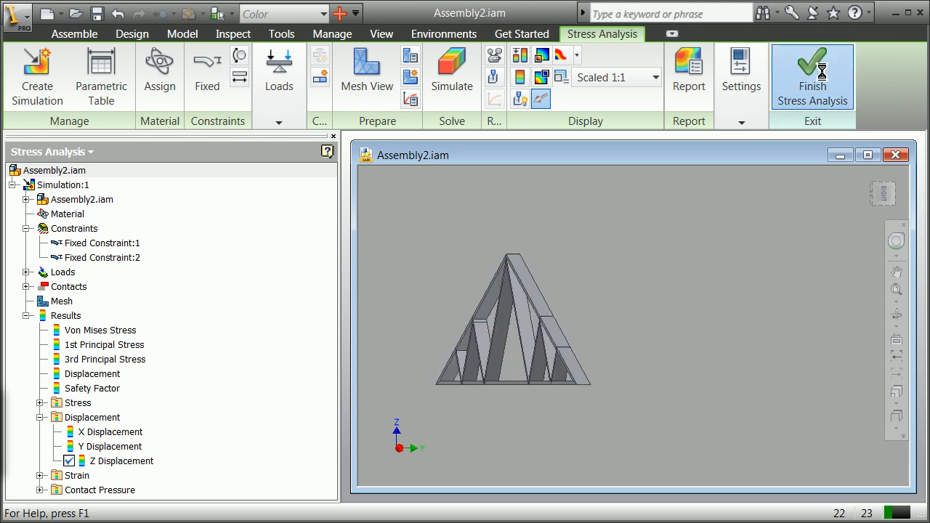
click(21, 13)
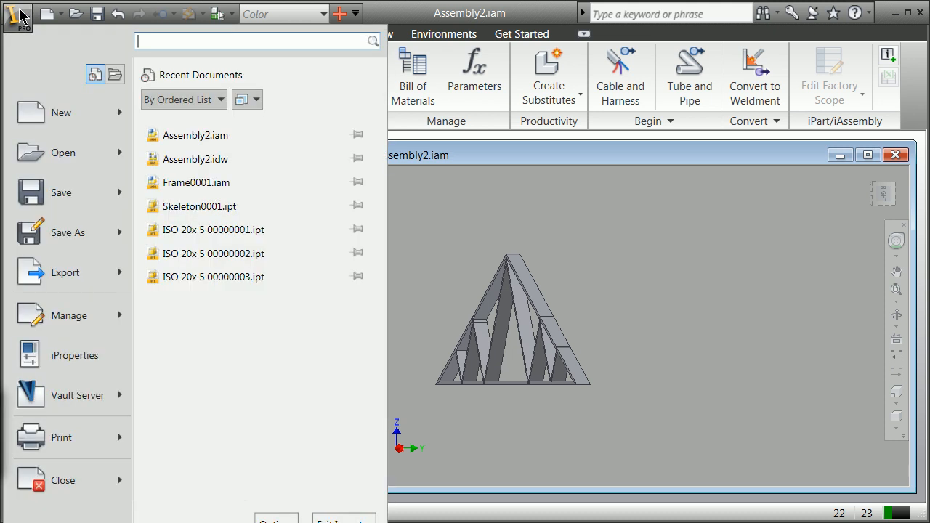
click(202, 165)
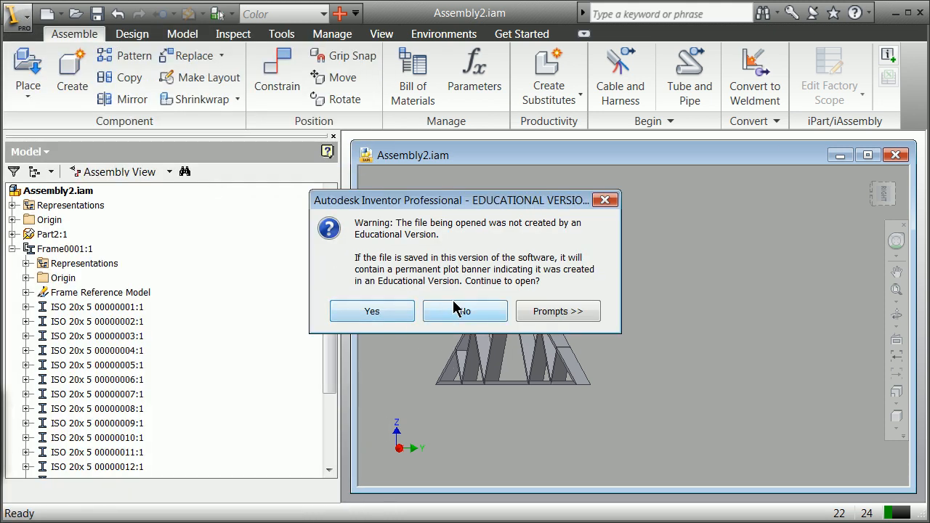
click(393, 324)
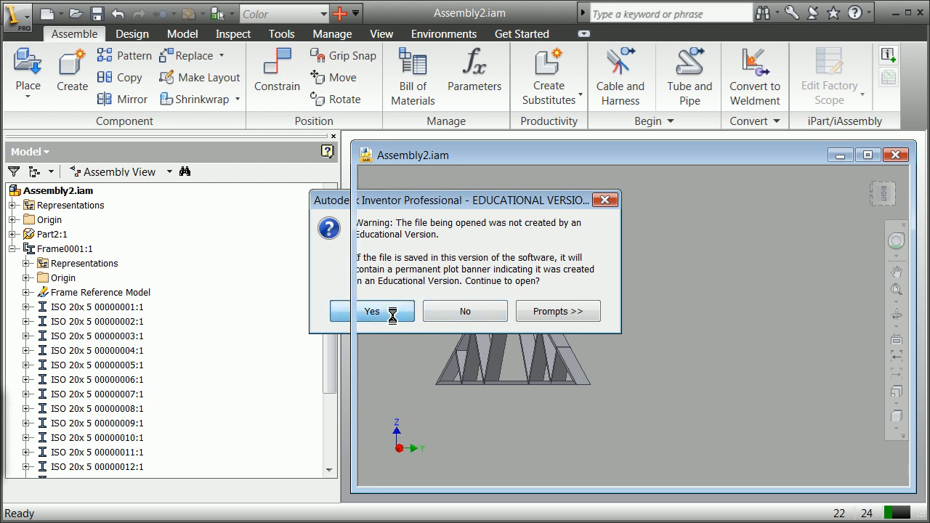
- Dimension the leftmost segment of the truss's horizontal top chord, placing the dimension above it and accepting the default dimension settings
scroll(516, 325, up, 5)
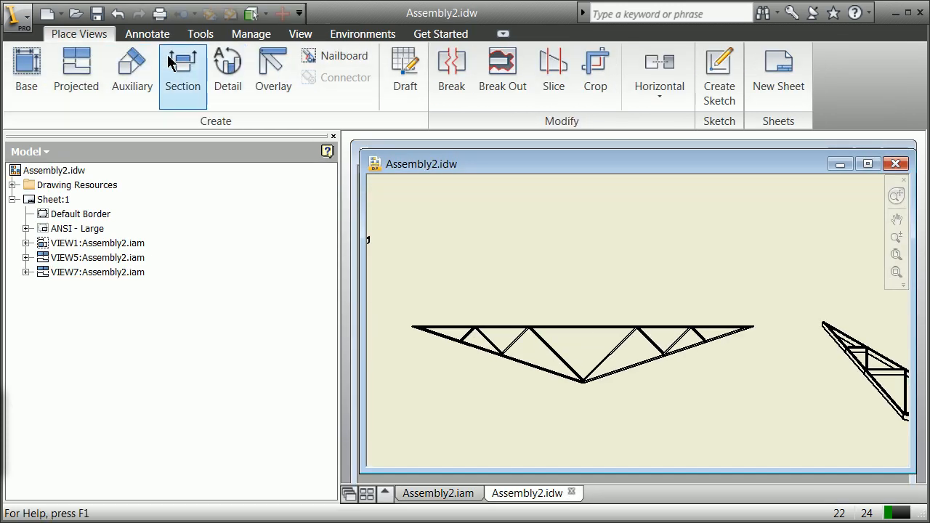
click(153, 34)
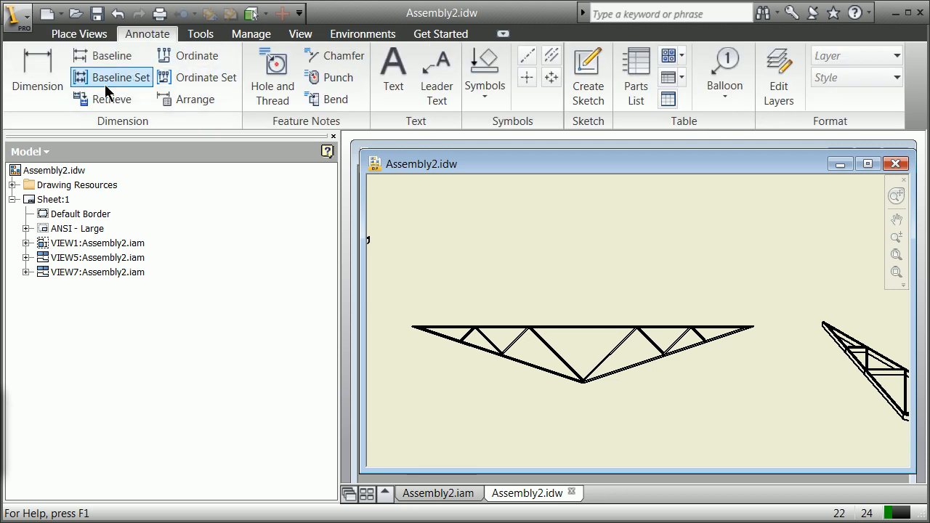
click(38, 73)
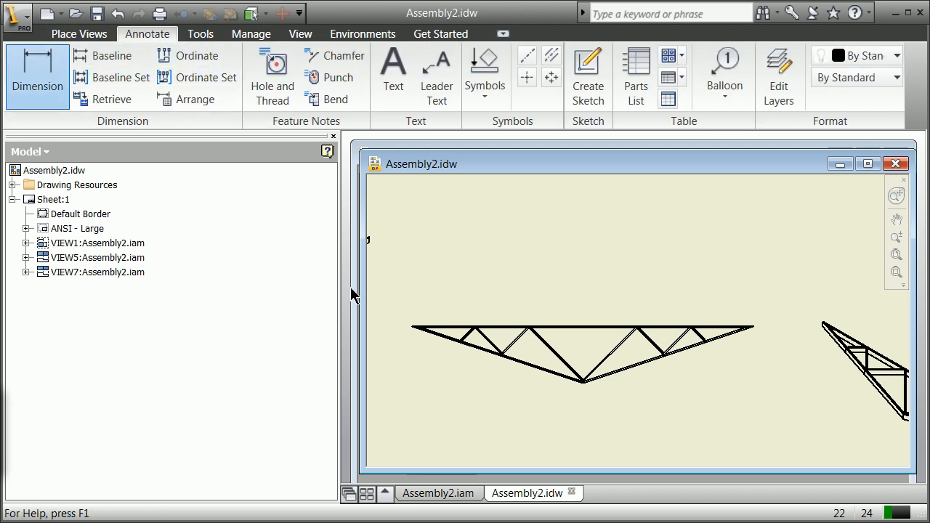
scroll(404, 328, up, 8)
scroll(768, 374, down, 4)
scroll(795, 365, up, 6)
scroll(712, 405, down, 3)
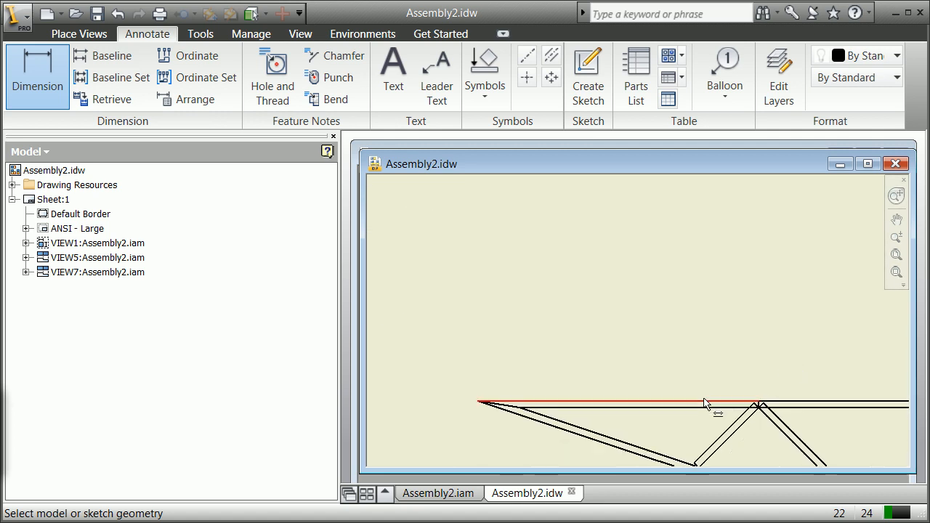
click(617, 403)
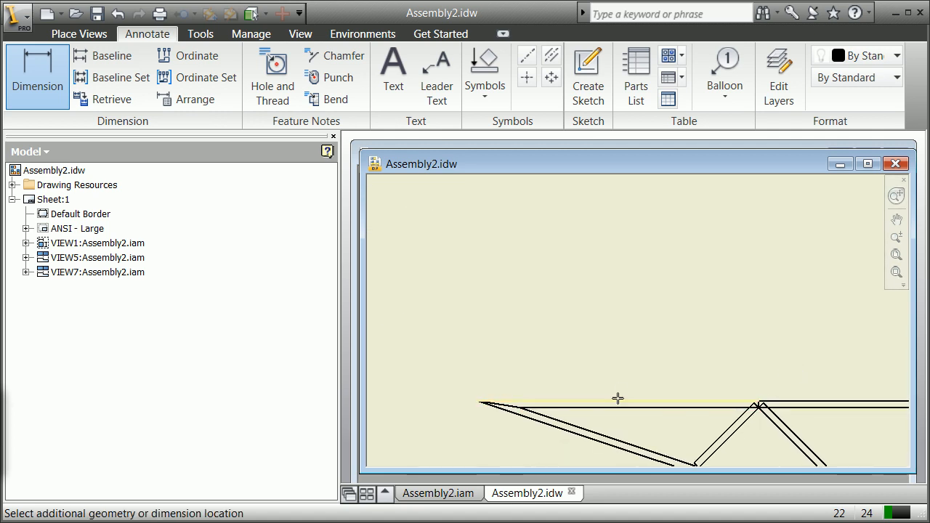
key(Escape)
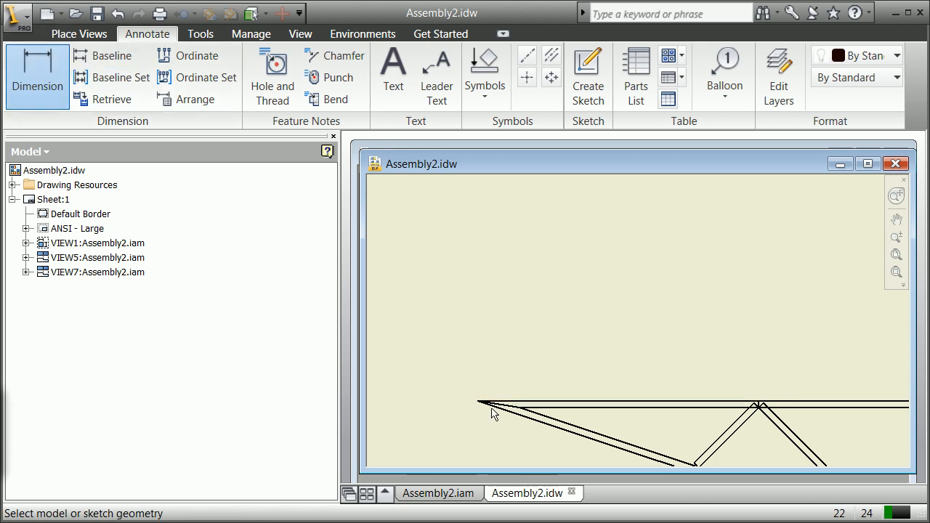
click(598, 404)
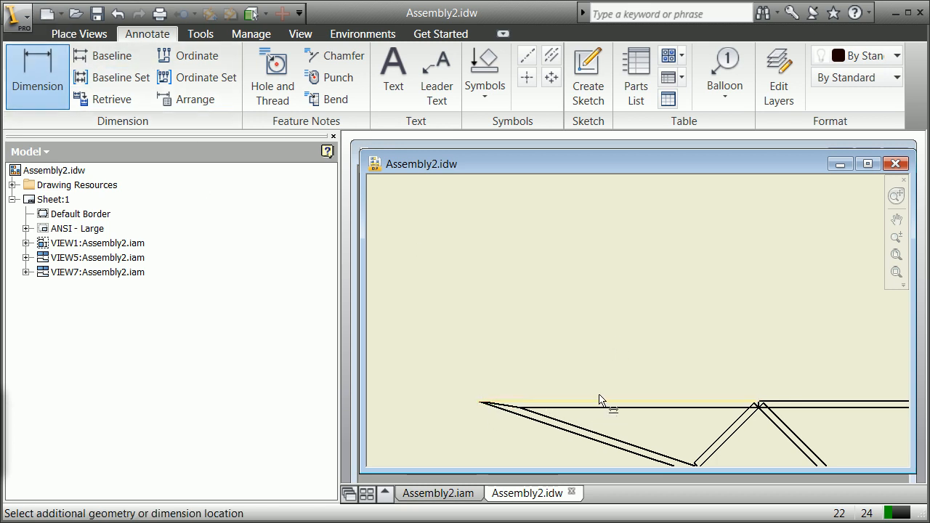
click(596, 357)
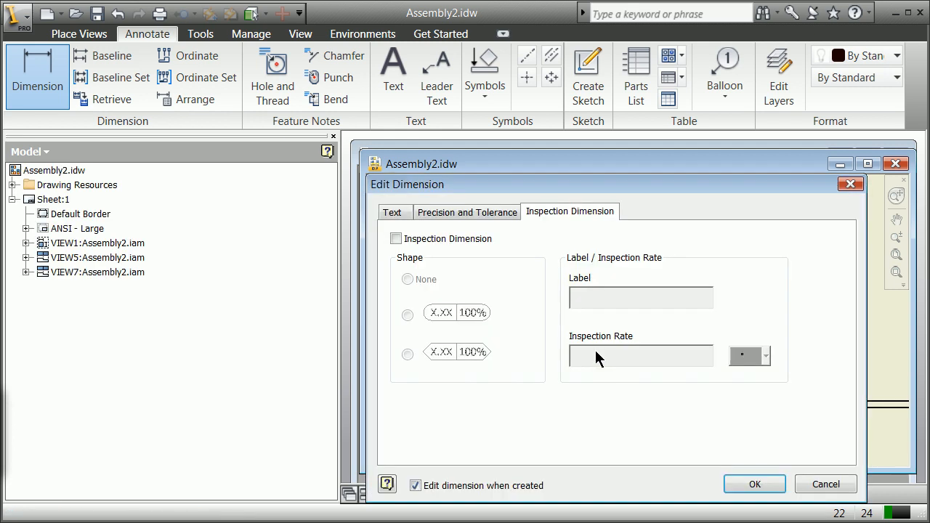
click(754, 484)
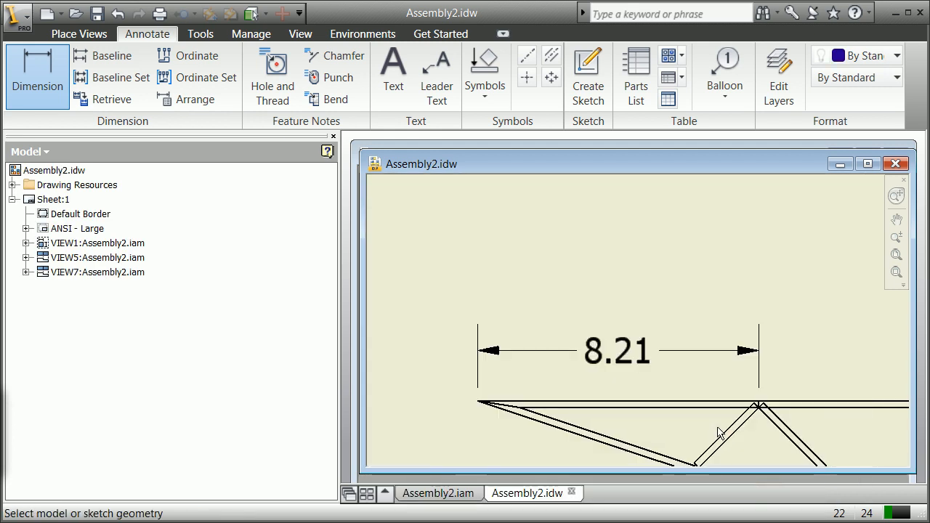
- Dimension the second segment from the left of the truss's top chord, aligned with the first dimension, keeping the default settings
scroll(717, 432, down, 3)
scroll(787, 414, up, 2)
scroll(787, 414, up, 2)
click(717, 427)
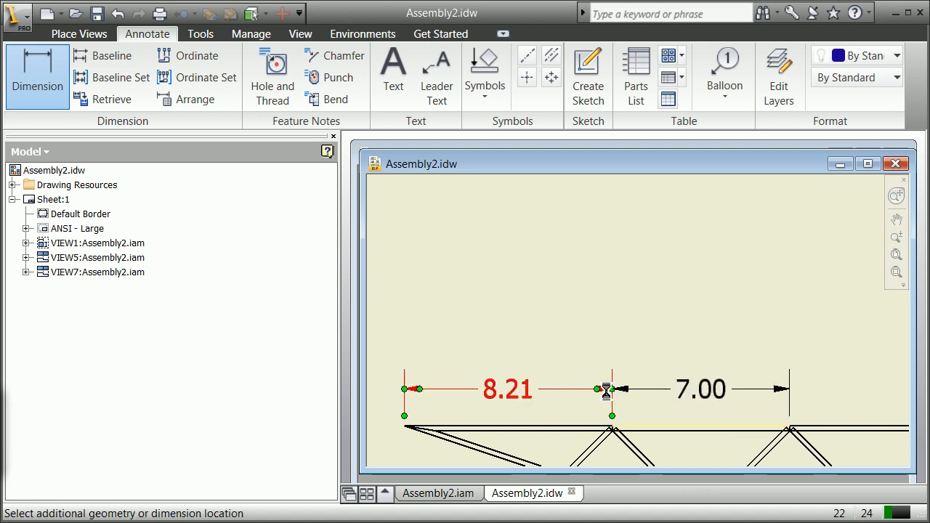
click(608, 396)
click(754, 484)
- Dimension the long middle segment of the top chord in line with the existing dimensions, accepting the default dimension settings
scroll(835, 457, down, 5)
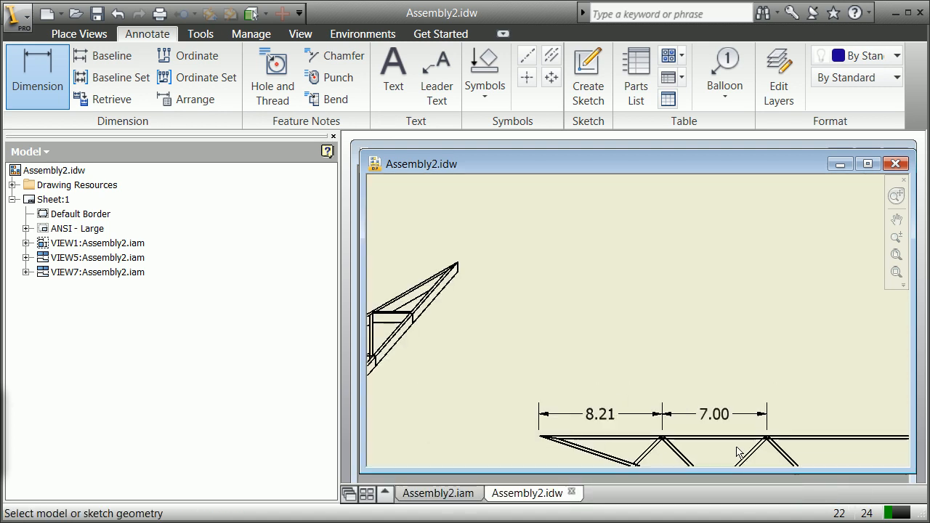
scroll(888, 454, up, 5)
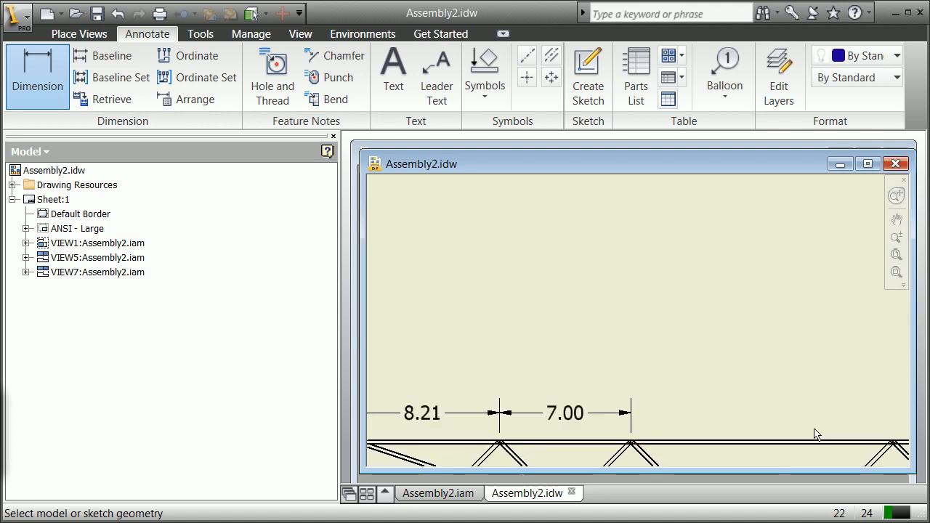
click(786, 442)
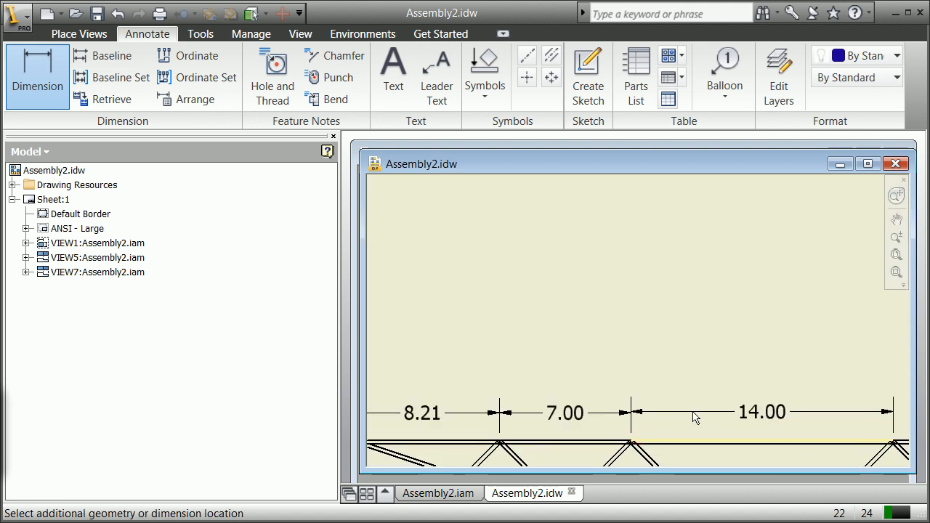
click(631, 414)
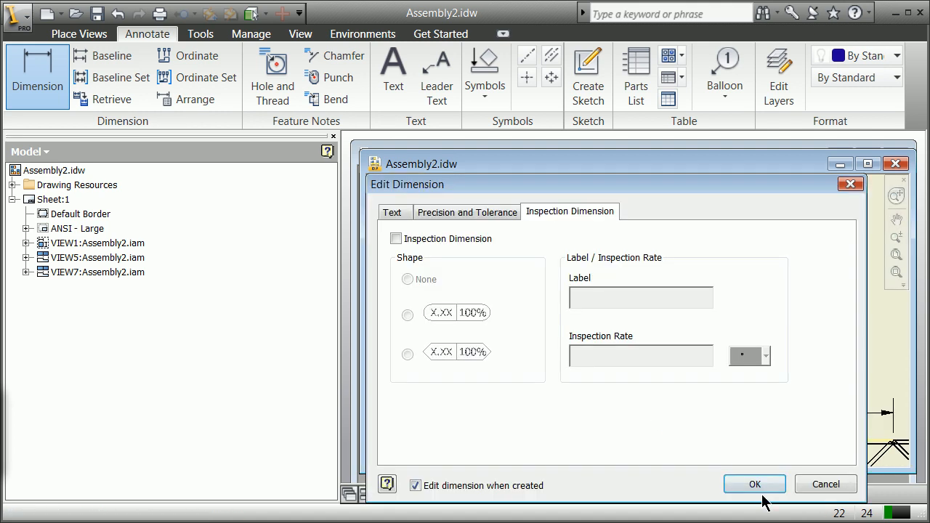
click(756, 485)
- Dimension the top chord segment just right of the middle one, aligned with the dimension row, with default settings
scroll(782, 465, down, 5)
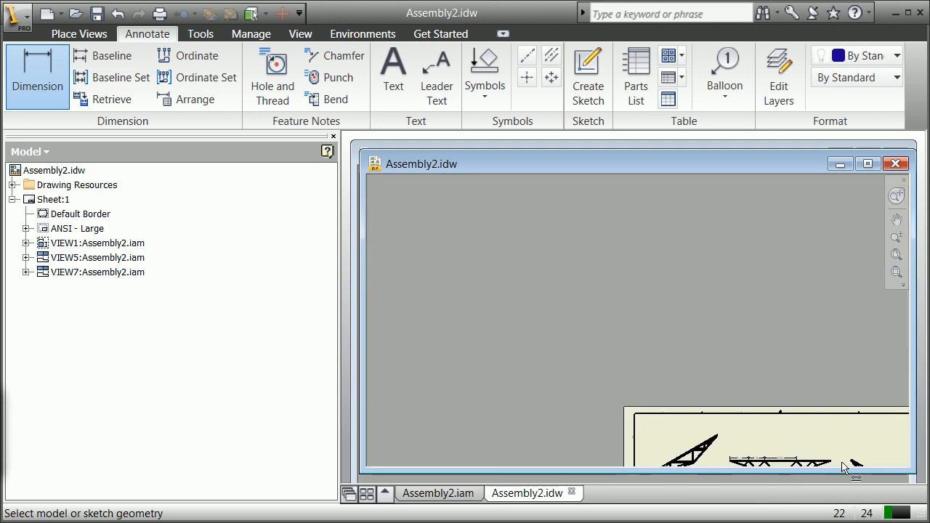
scroll(836, 465, up, 5)
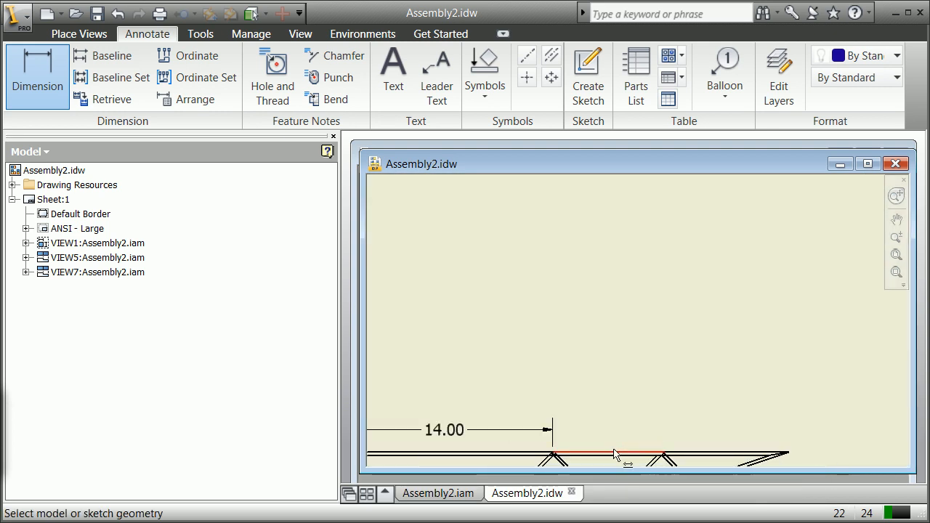
click(611, 452)
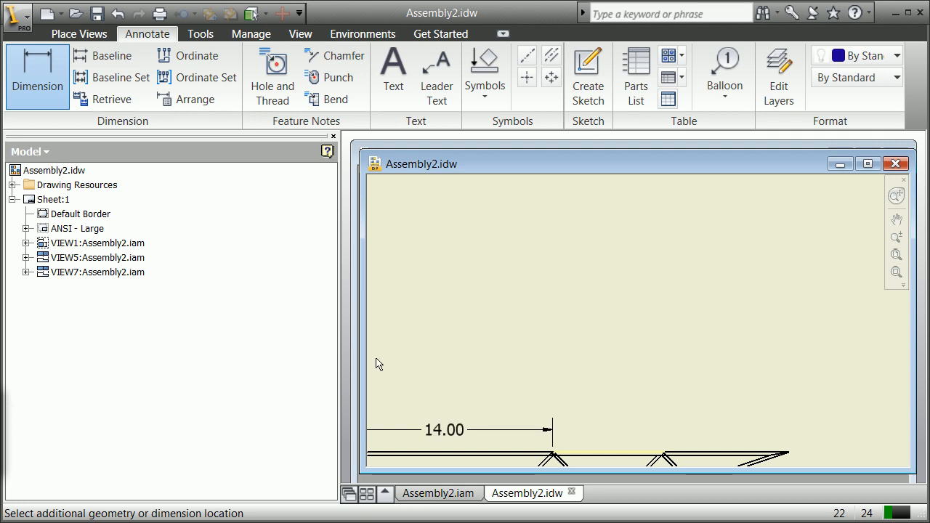
click(37, 79)
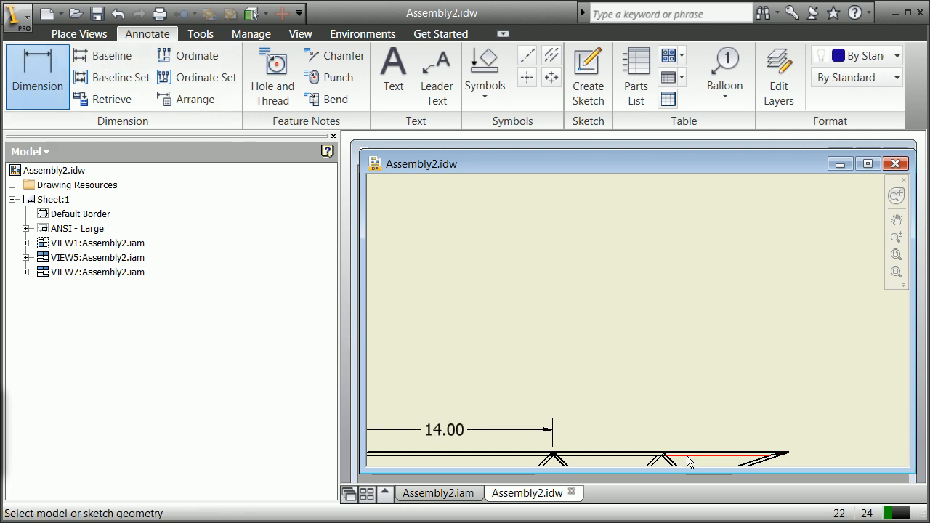
click(592, 455)
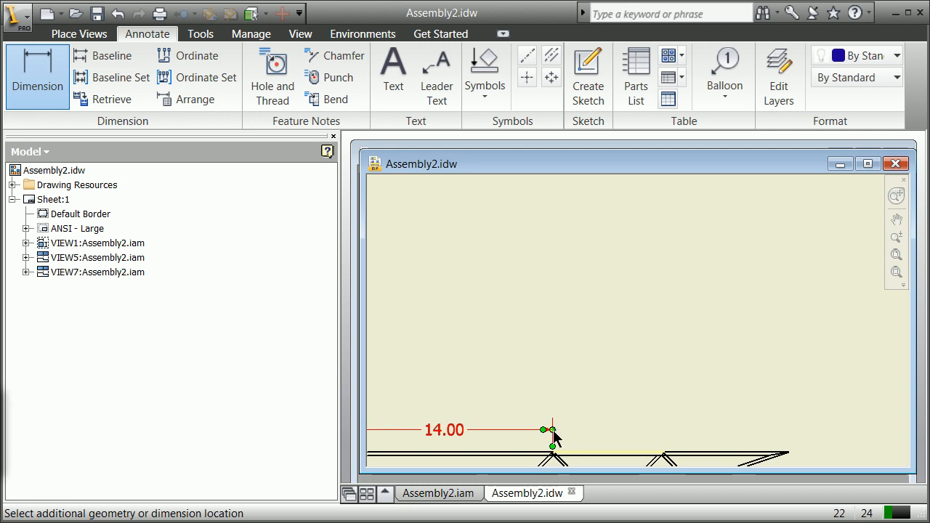
click(553, 435)
click(770, 485)
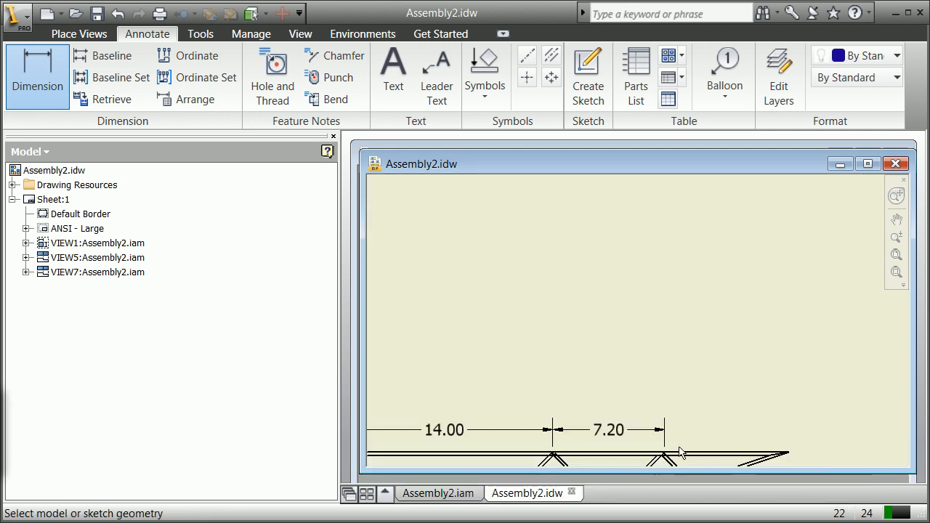
- Dimension the rightmost segment of the top chord beside the previous dimension, accepting the default dimension settings
scroll(687, 454, down, 4)
scroll(687, 456, up, 5)
scroll(703, 426, down, 3)
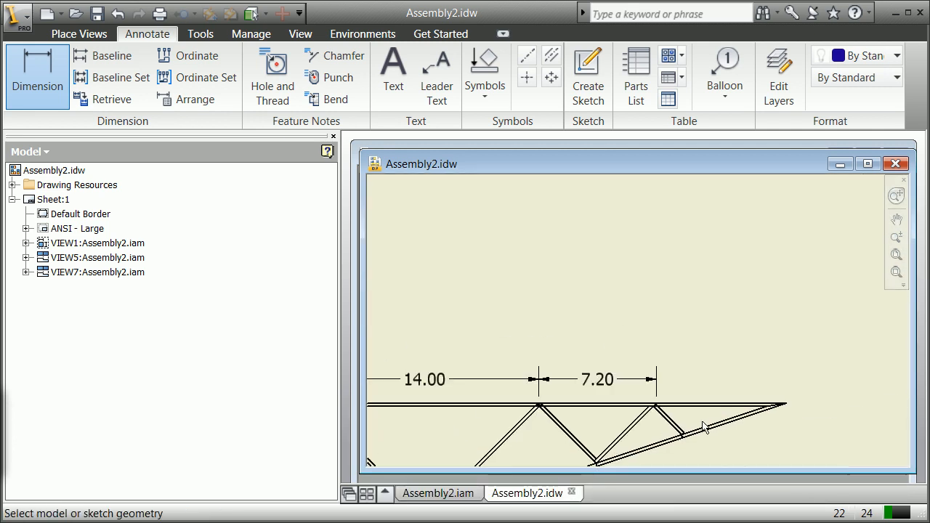
scroll(701, 419, up, 1)
click(60, 105)
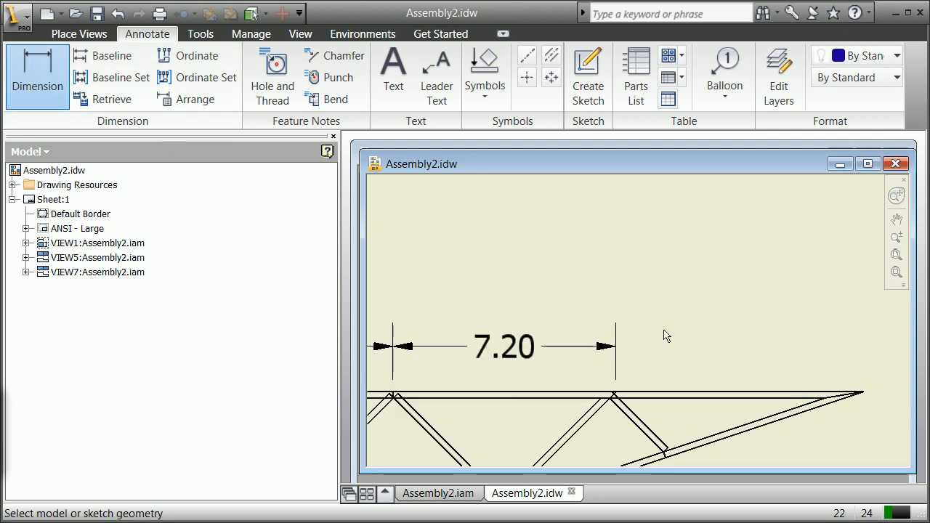
click(731, 395)
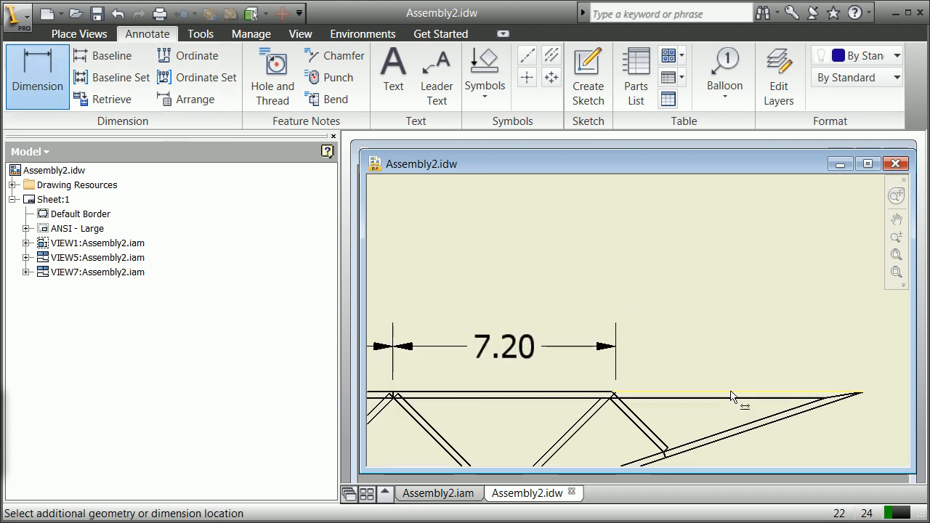
click(623, 349)
click(753, 492)
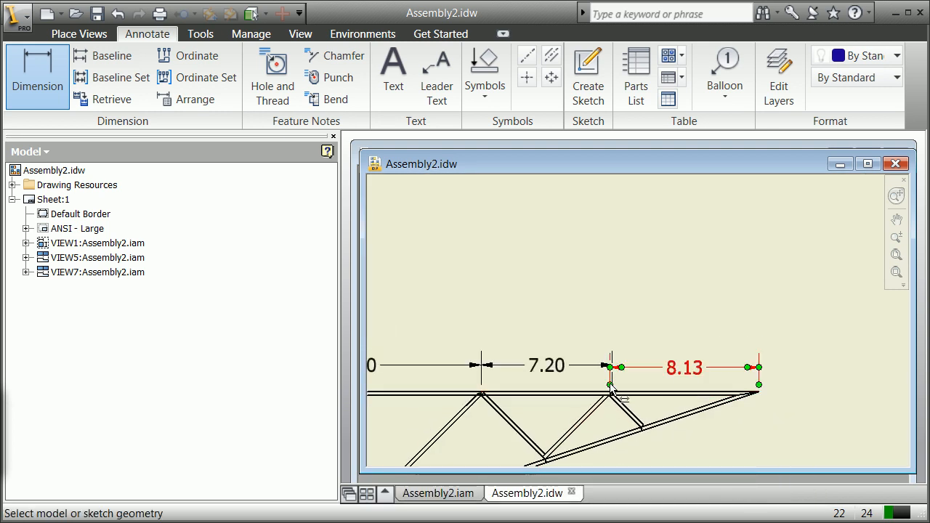
- Dimension the truss's overall height from its lowest joint to the top chord, placing it right of the truss with default settings
scroll(614, 407, down, 5)
scroll(544, 449, down, 2)
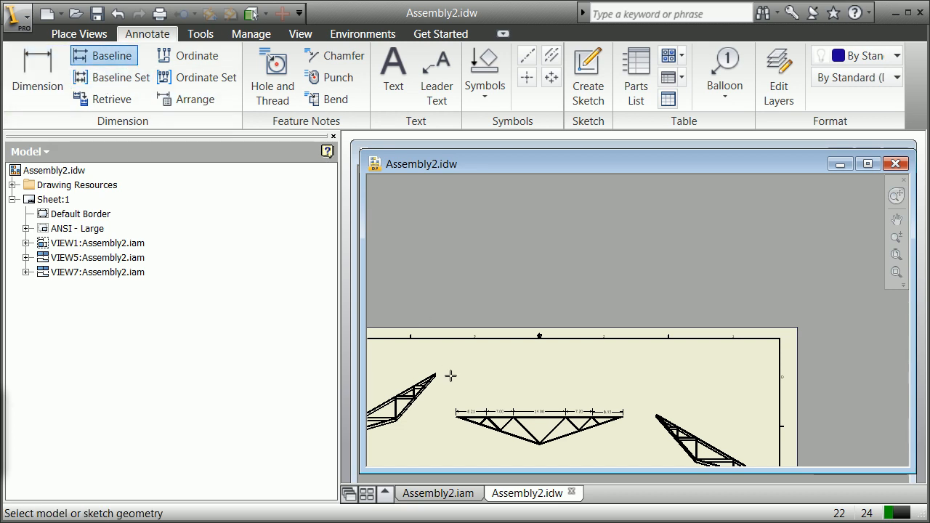
click(35, 66)
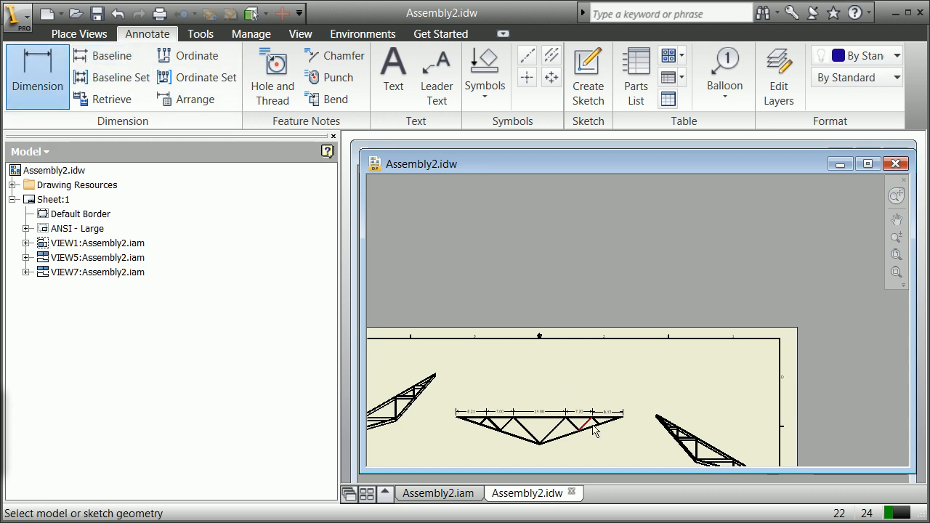
scroll(513, 433, up, 4)
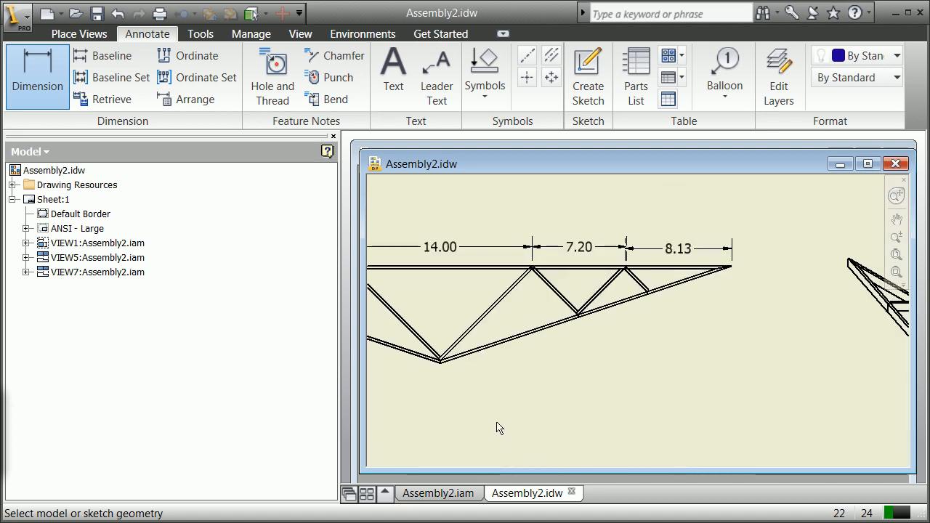
click(440, 363)
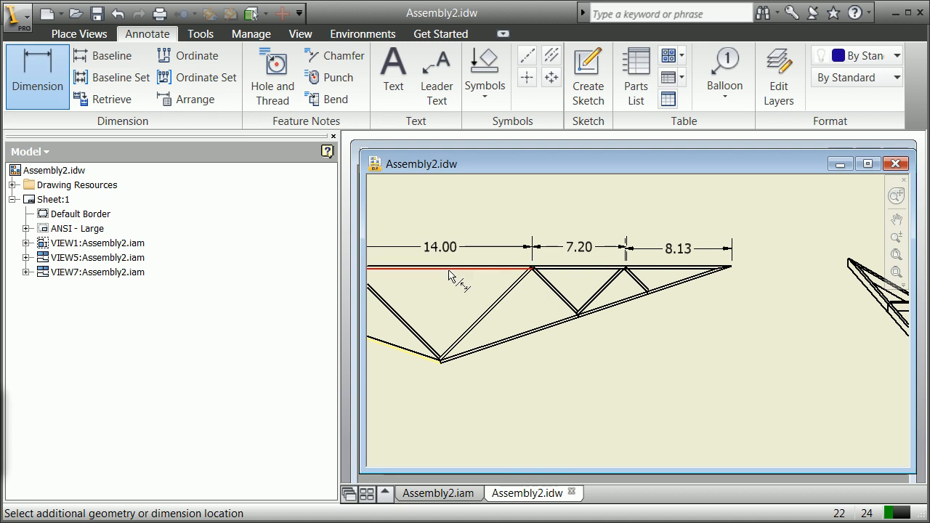
click(459, 269)
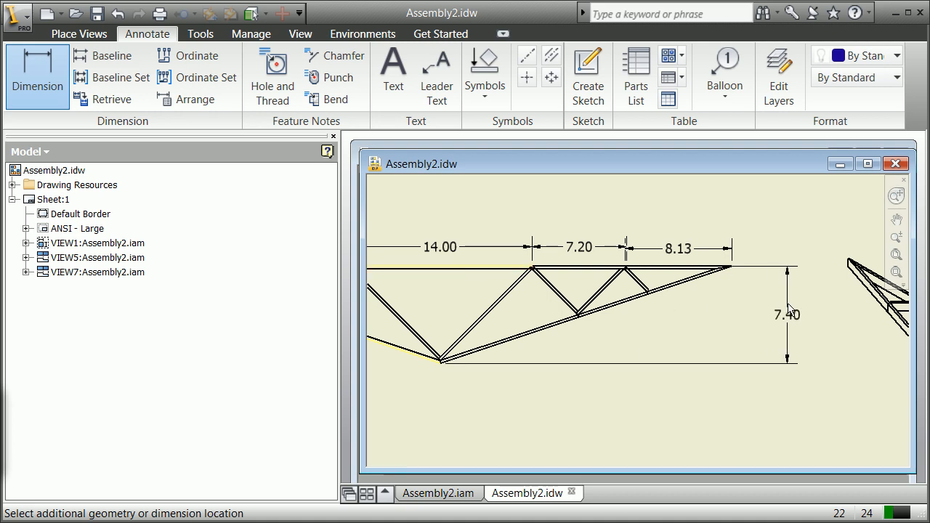
click(794, 311)
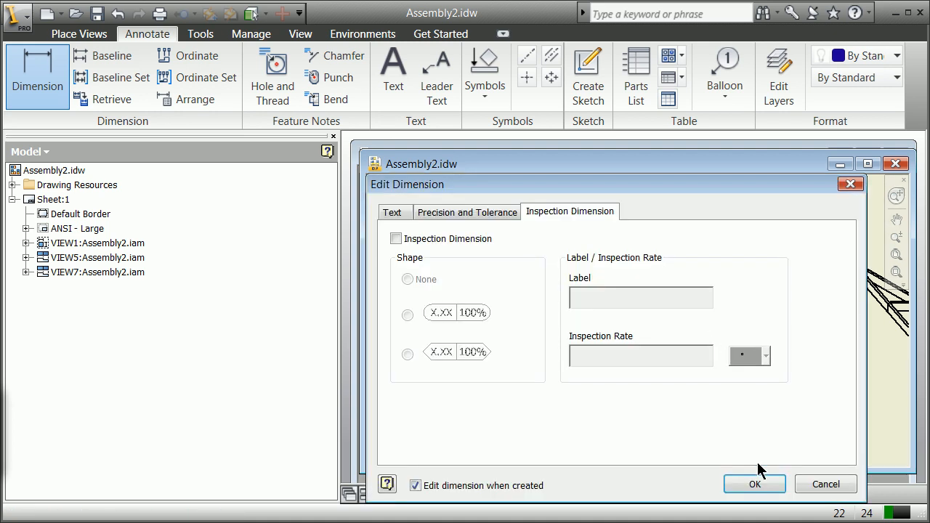
click(760, 486)
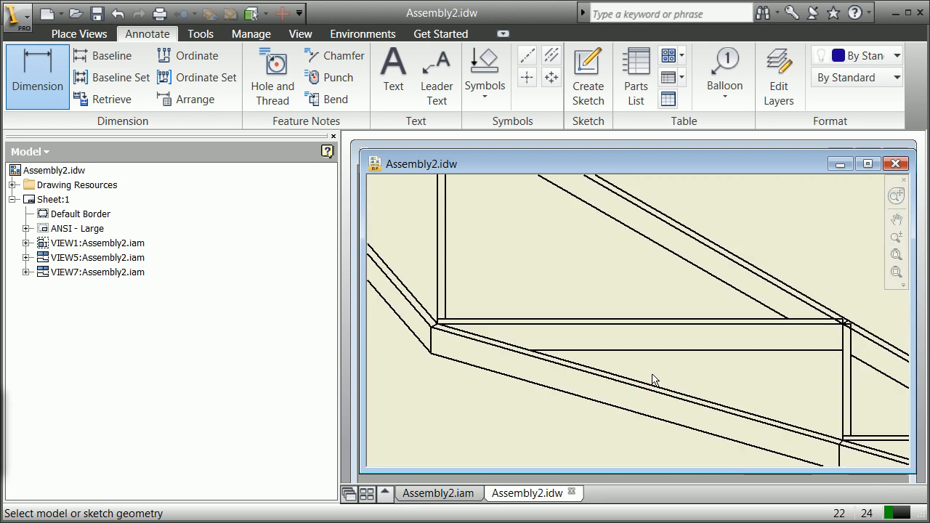
- Examine the sheet's views, from the dimensioned truss and isometric views to the lower truss view with section line B-B
scroll(652, 375, down, 2)
scroll(636, 375, up, 6)
scroll(637, 371, down, 4)
scroll(637, 373, up, 5)
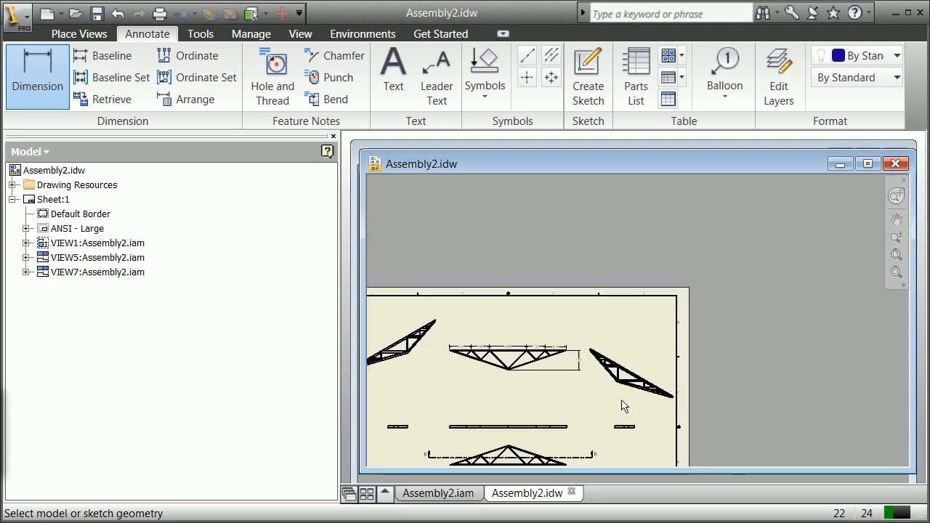
scroll(507, 456, down, 3)
scroll(507, 458, up, 3)
scroll(507, 459, down, 3)
scroll(503, 451, up, 3)
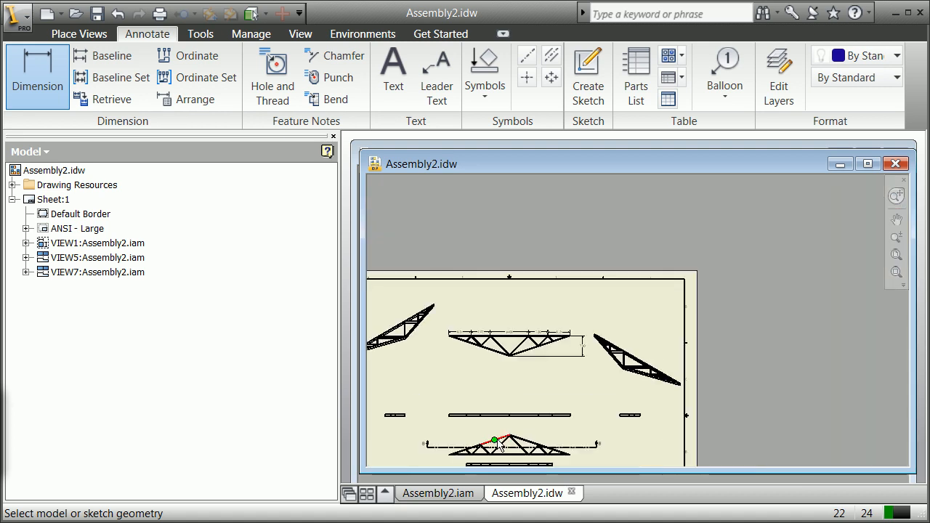
scroll(501, 458, down, 3)
scroll(499, 451, up, 4)
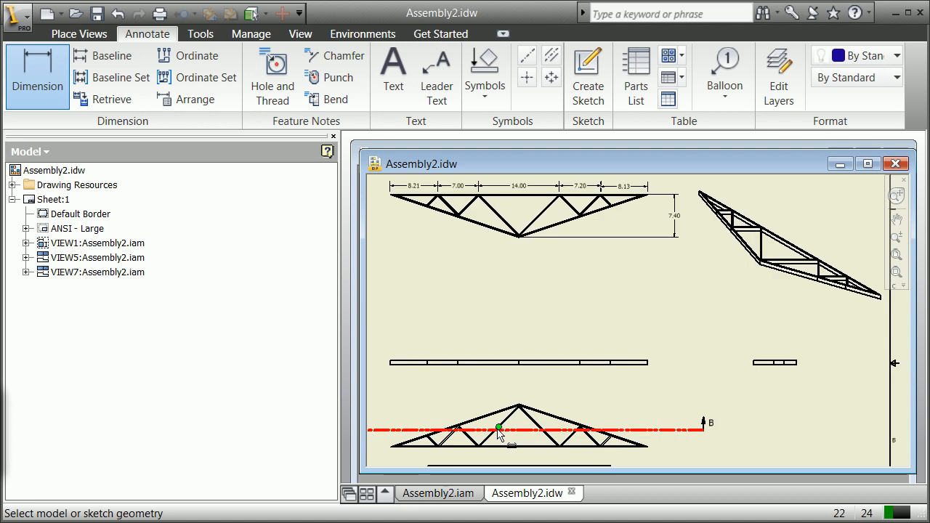
scroll(501, 433, down, 4)
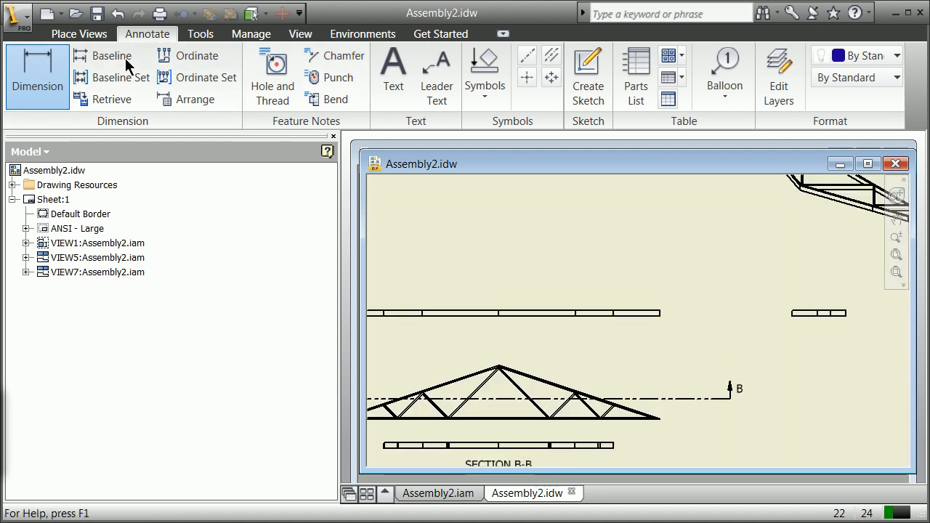
- Create a full-depth projected section view from a vertical section line through the right half of the lower truss view
click(96, 36)
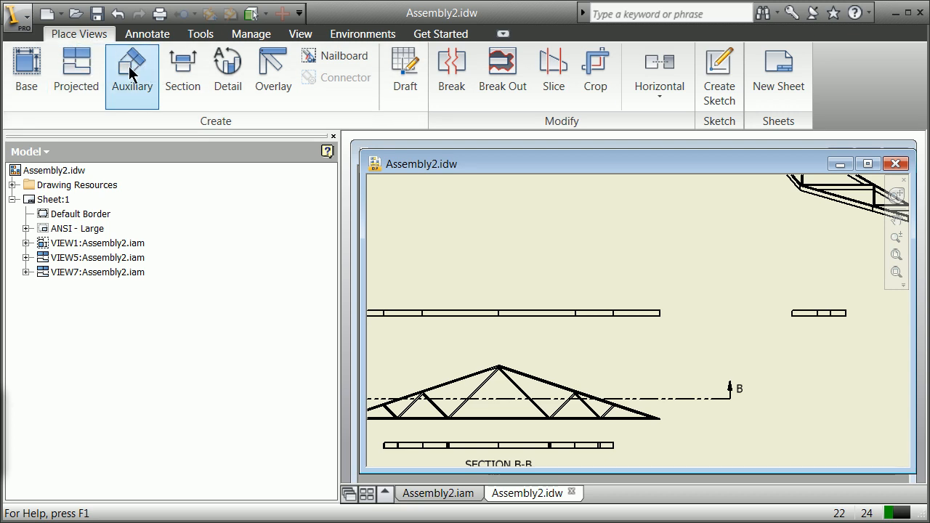
click(203, 97)
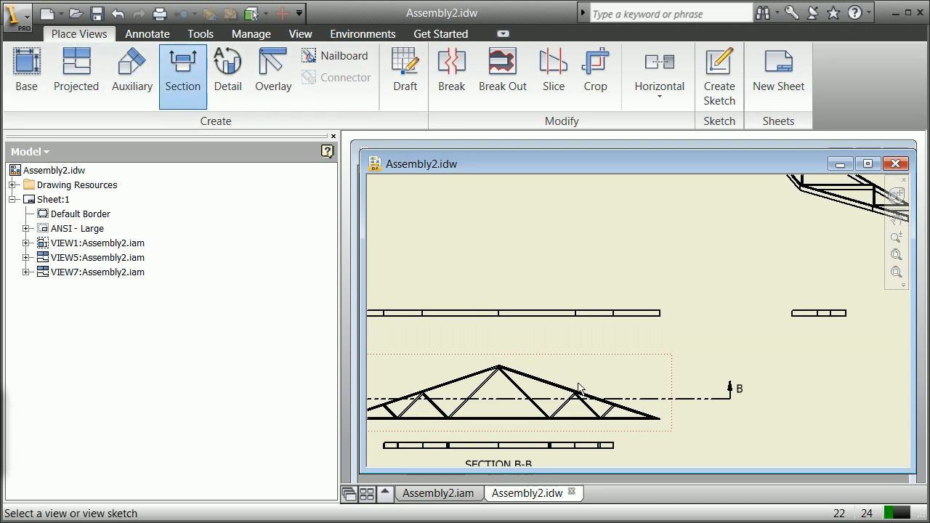
click(577, 385)
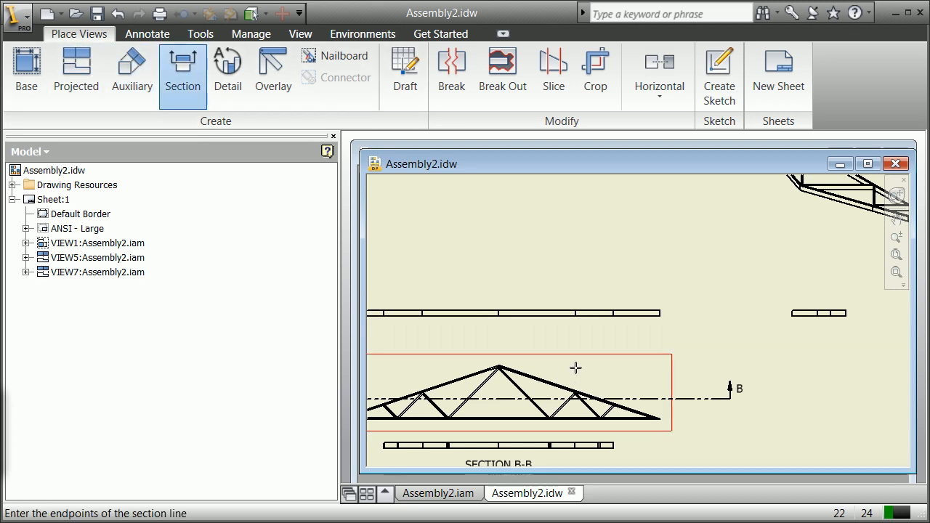
click(572, 436)
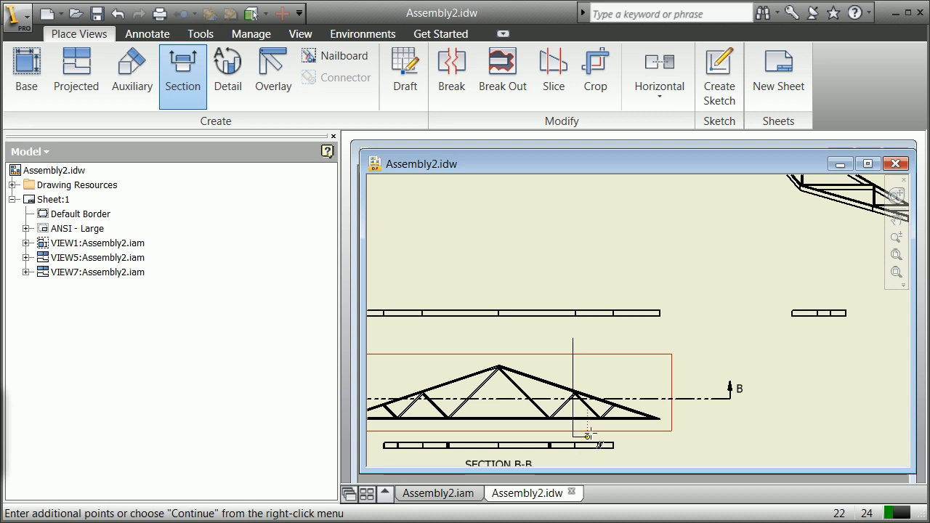
right_click(589, 435)
click(625, 443)
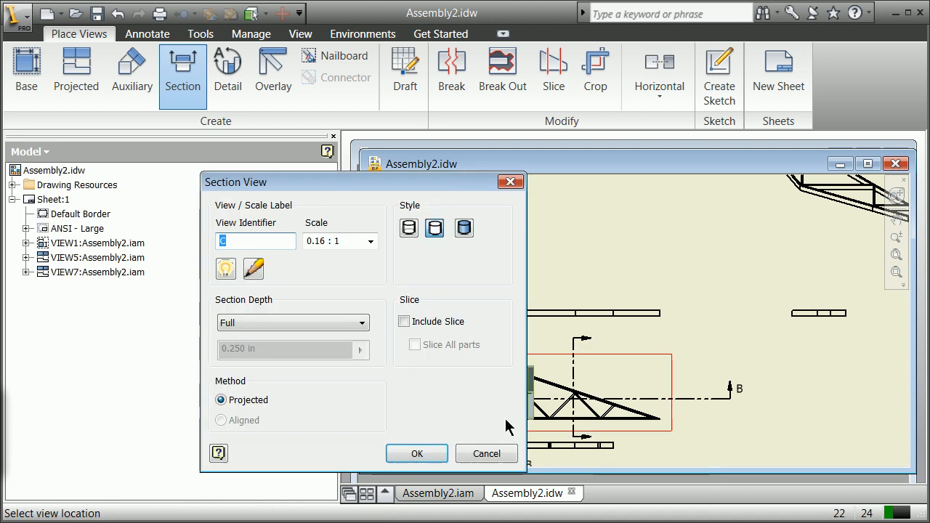
click(442, 453)
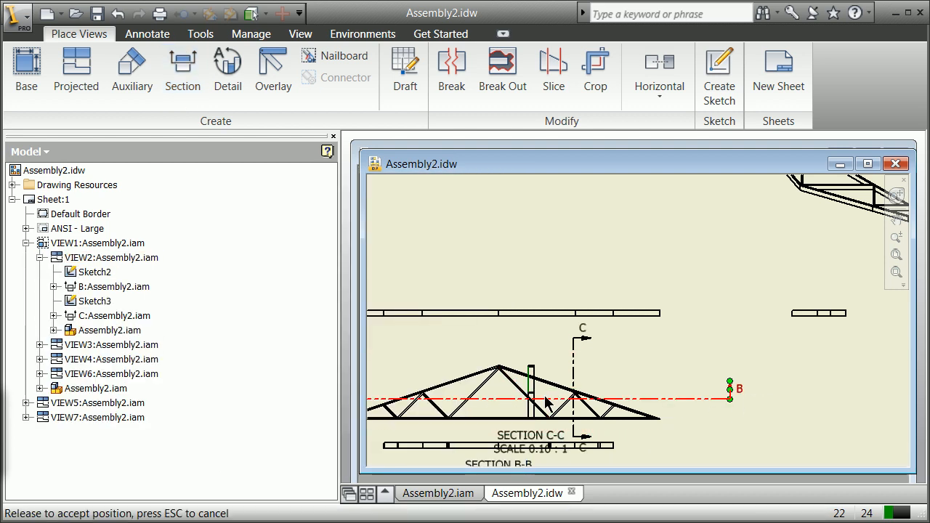
- Delete section view C together with its vertical section line from the lower truss view, confirming the deletion
scroll(541, 398, up, 3)
scroll(542, 398, down, 4)
scroll(576, 397, up, 3)
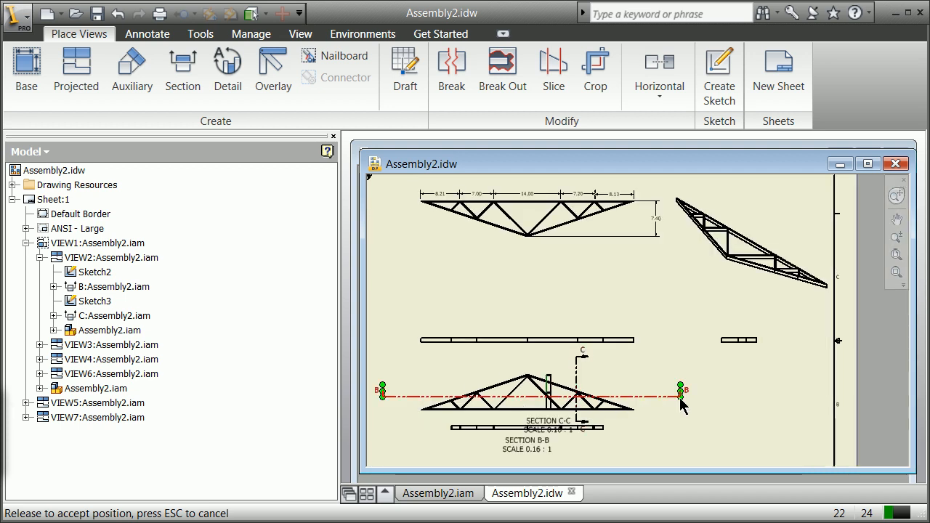
drag(580, 398, 582, 401)
right_click(579, 395)
click(617, 445)
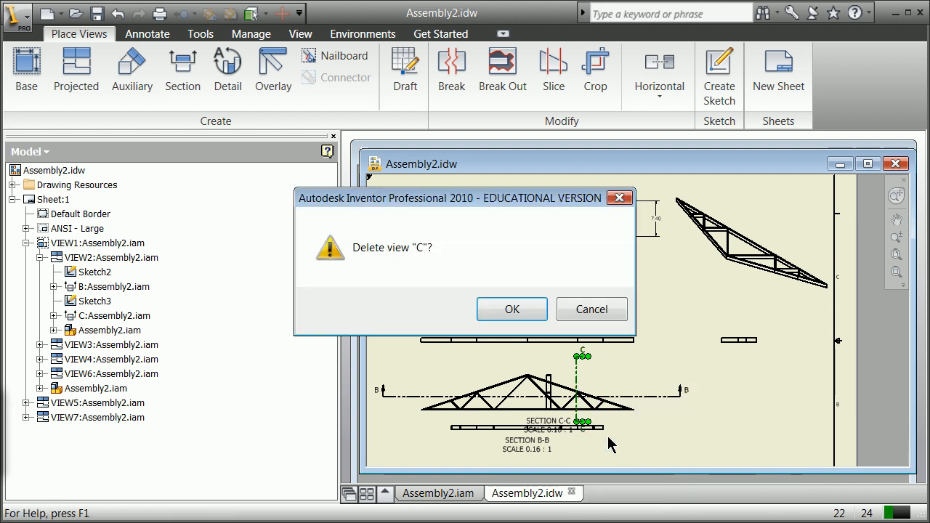
click(513, 309)
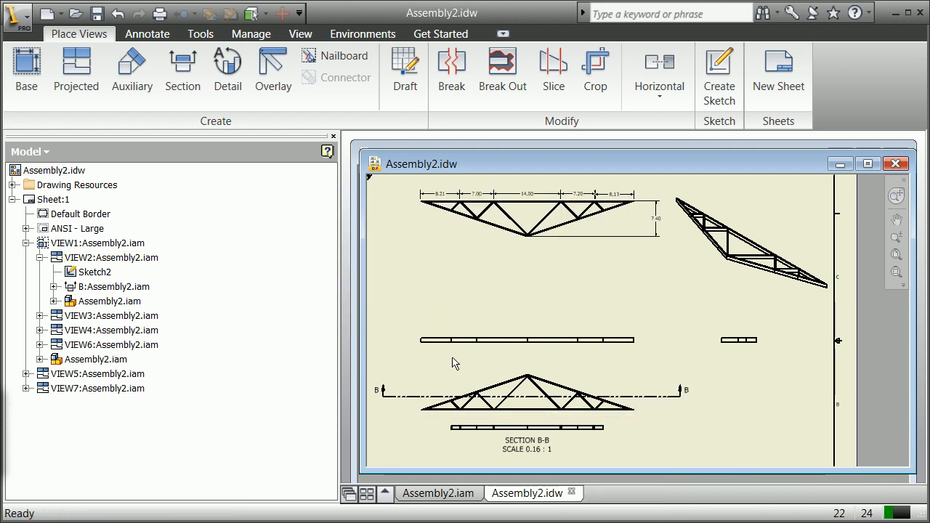